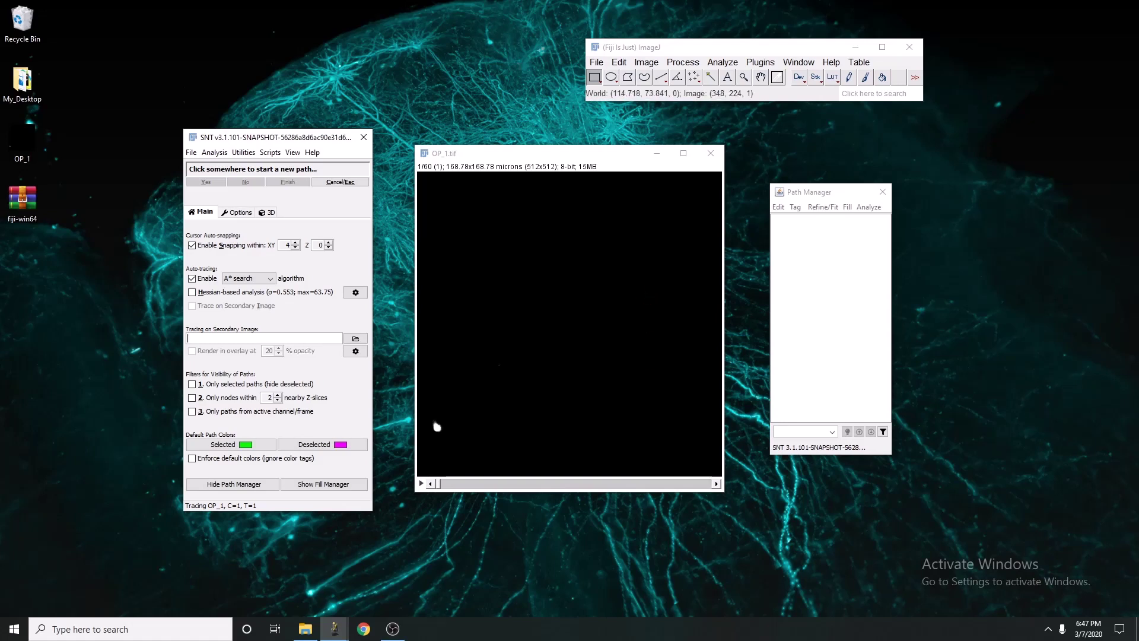
Open the OP_1 stack in Trainable Weka Segmentation 3D
{"action": "scroll", "coordinate": [651, 294], "scroll_direction": "down", "scroll_amount": 20}
{"action": "scroll", "coordinate": [589, 240], "scroll_direction": "down", "scroll_amount": 8}
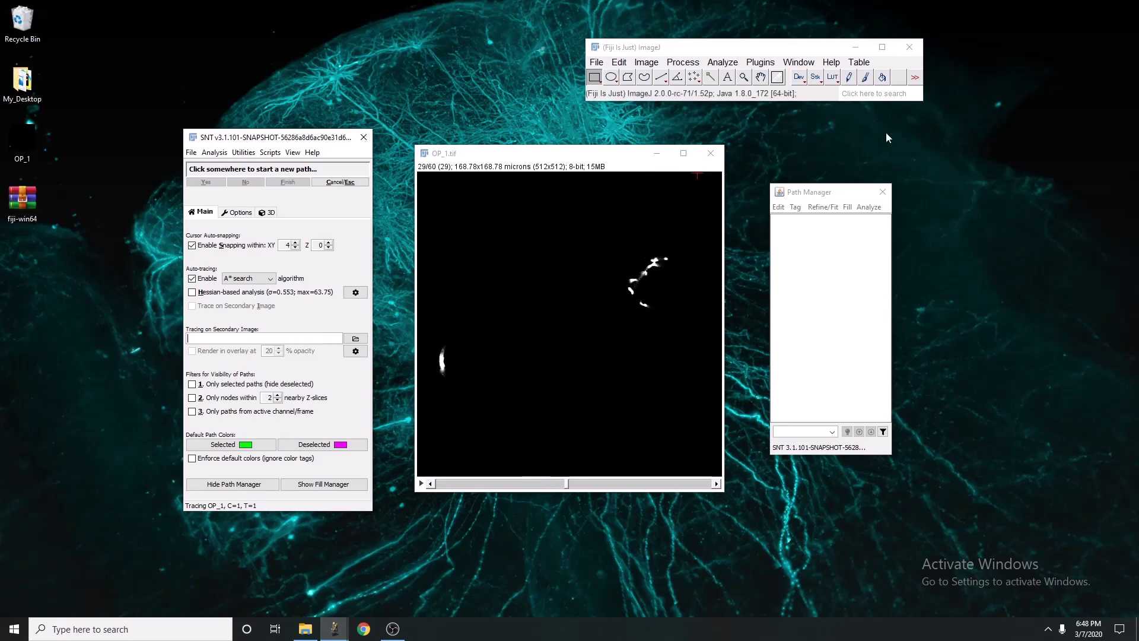
{"action": "left_click", "coordinate": [758, 62]}
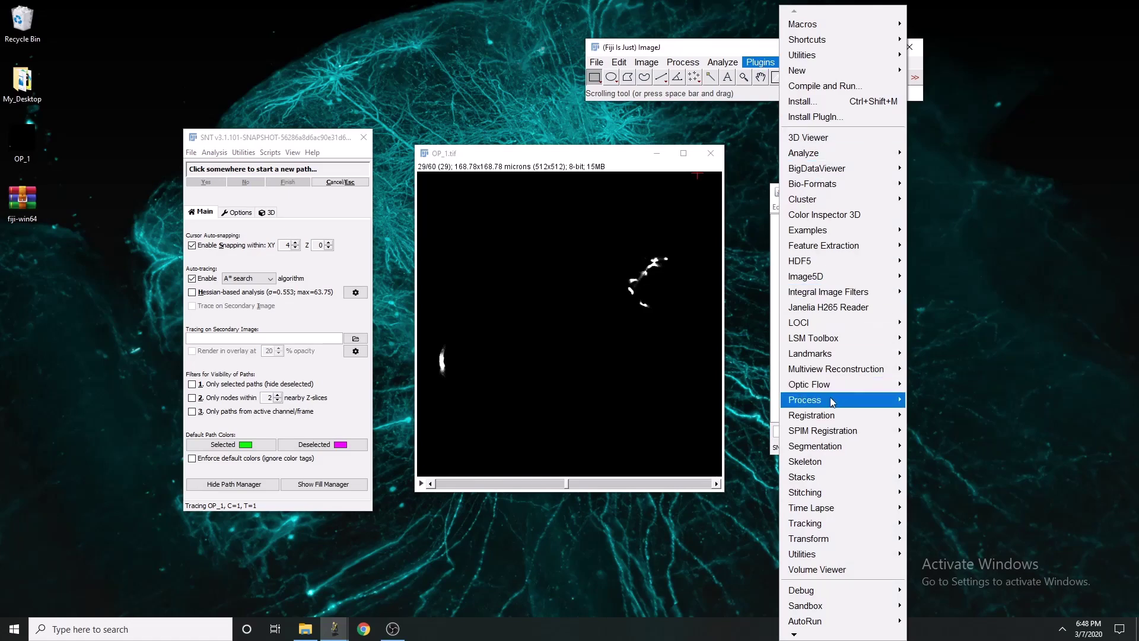
{"action": "mouse_move", "coordinate": [843, 446]}
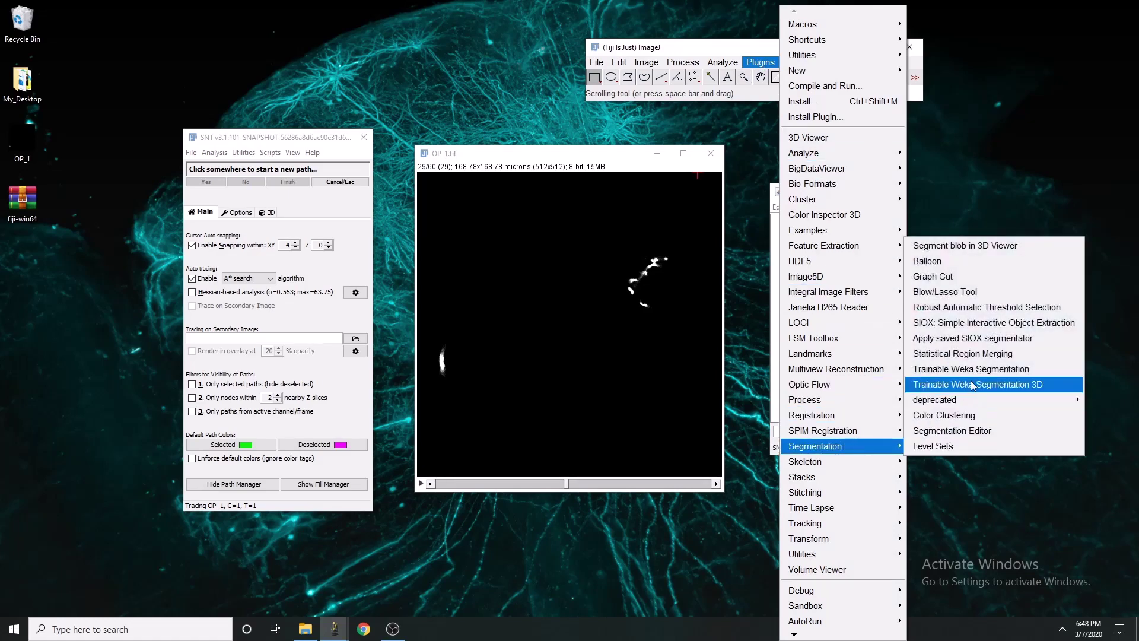
{"action": "left_click", "coordinate": [995, 385]}
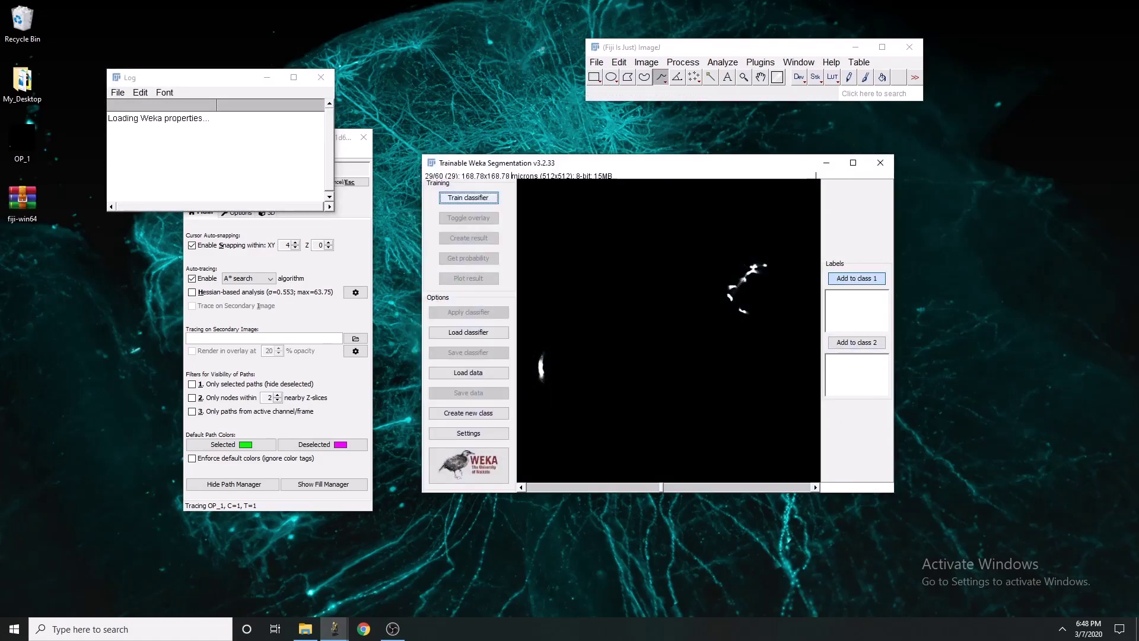
Draw a freehand trace over the empty background above the neuron on slice 36 and add it to class 1
{"action": "scroll", "coordinate": [669, 331], "scroll_direction": "down", "scroll_amount": 9}
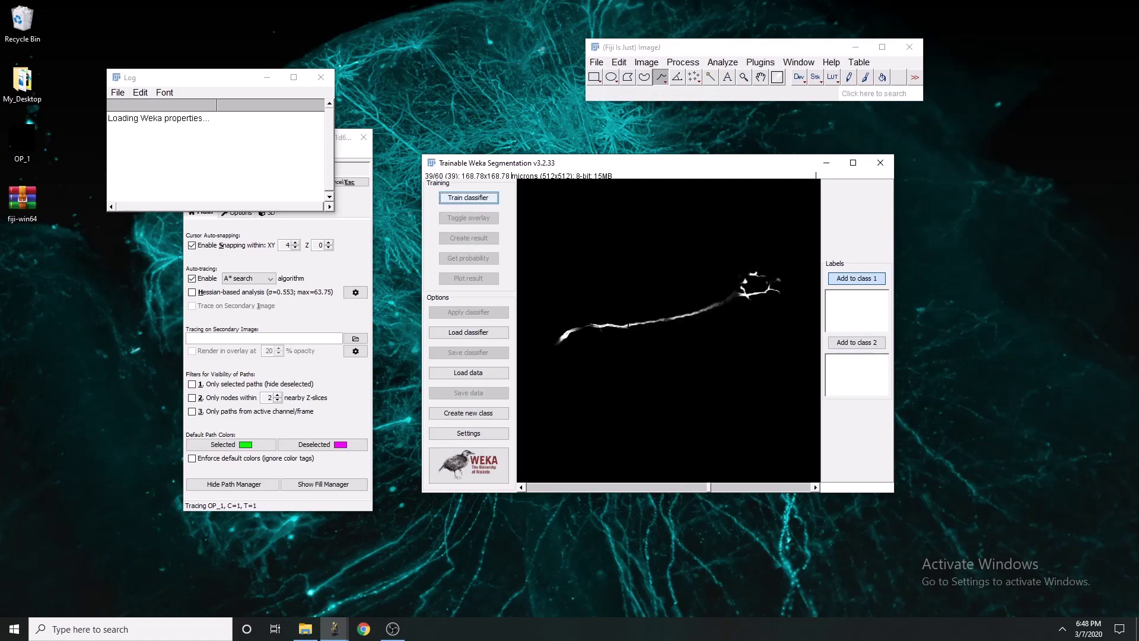
{"action": "scroll", "coordinate": [669, 331], "scroll_direction": "up", "scroll_amount": 2}
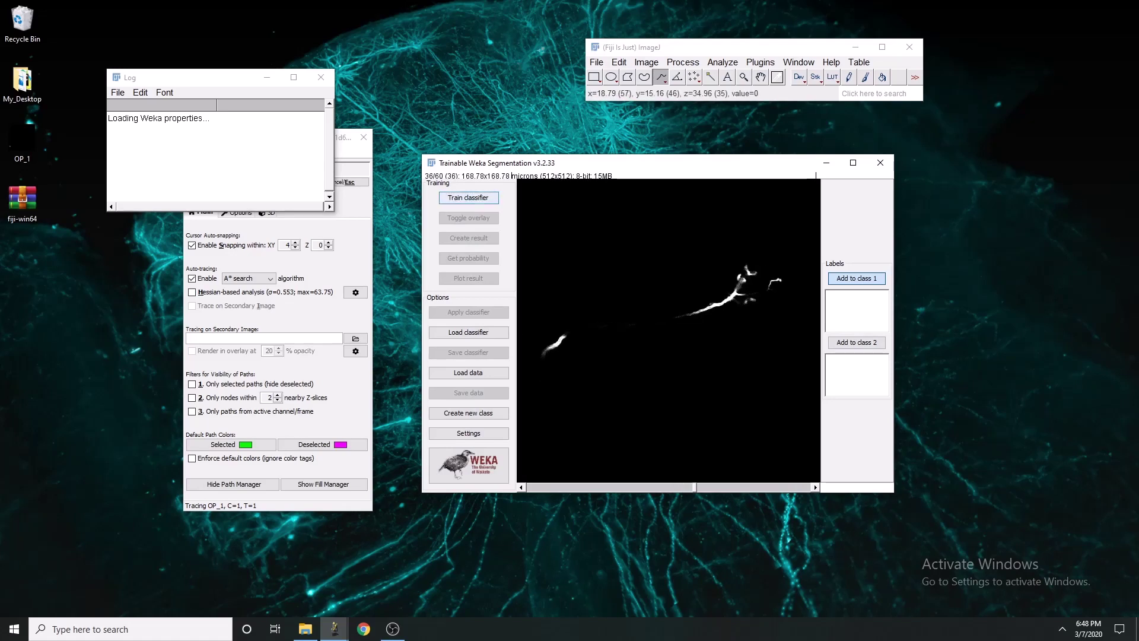
{"action": "left_click_drag", "start_coordinate": [633, 206], "coordinate": [551, 206]}
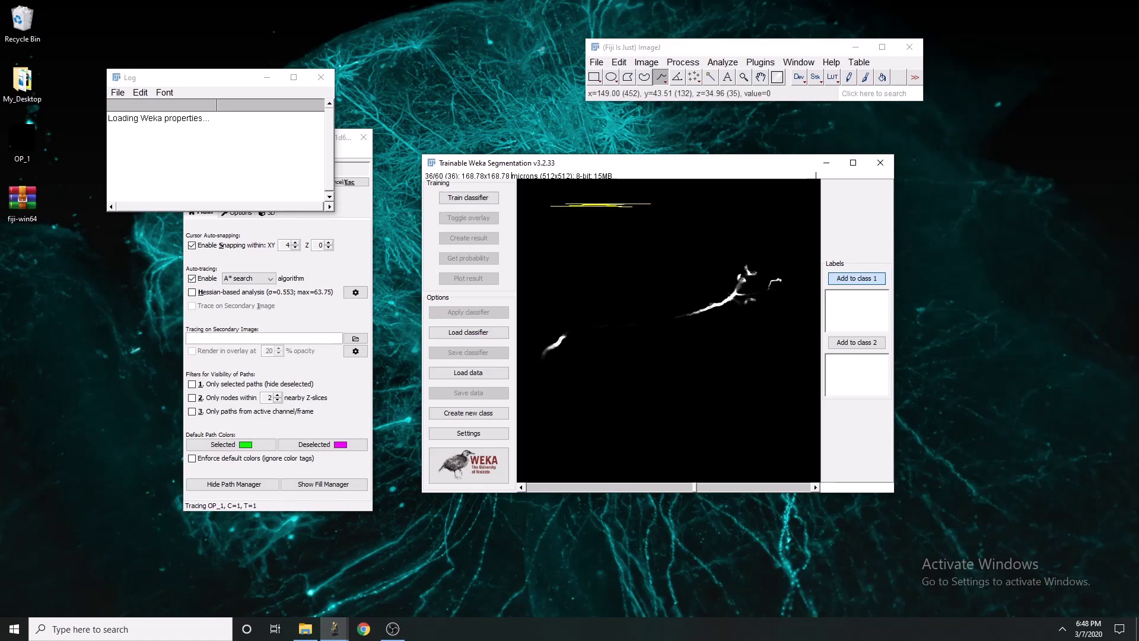
{"action": "left_click", "coordinate": [859, 284]}
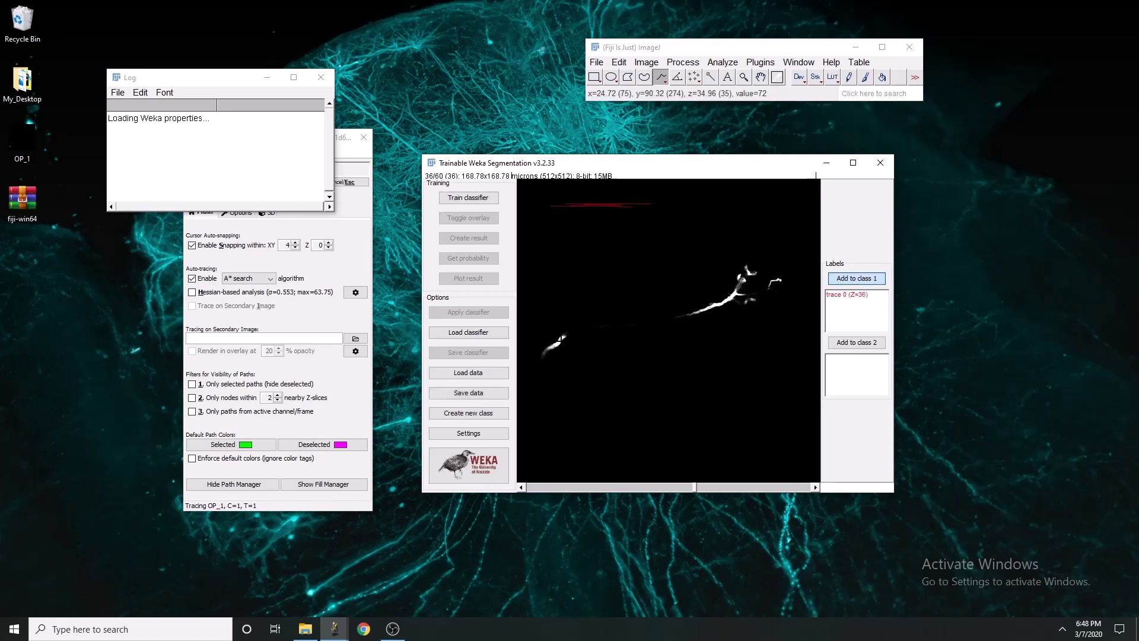
Trace along the bright neurite on slice 33 at 300% magnification and add the trace to class 2
{"action": "scroll", "coordinate": [561, 339], "scroll_direction": "up", "scroll_amount": 3}
{"action": "scroll", "coordinate": [561, 338], "scroll_direction": "up", "scroll_amount": 3}
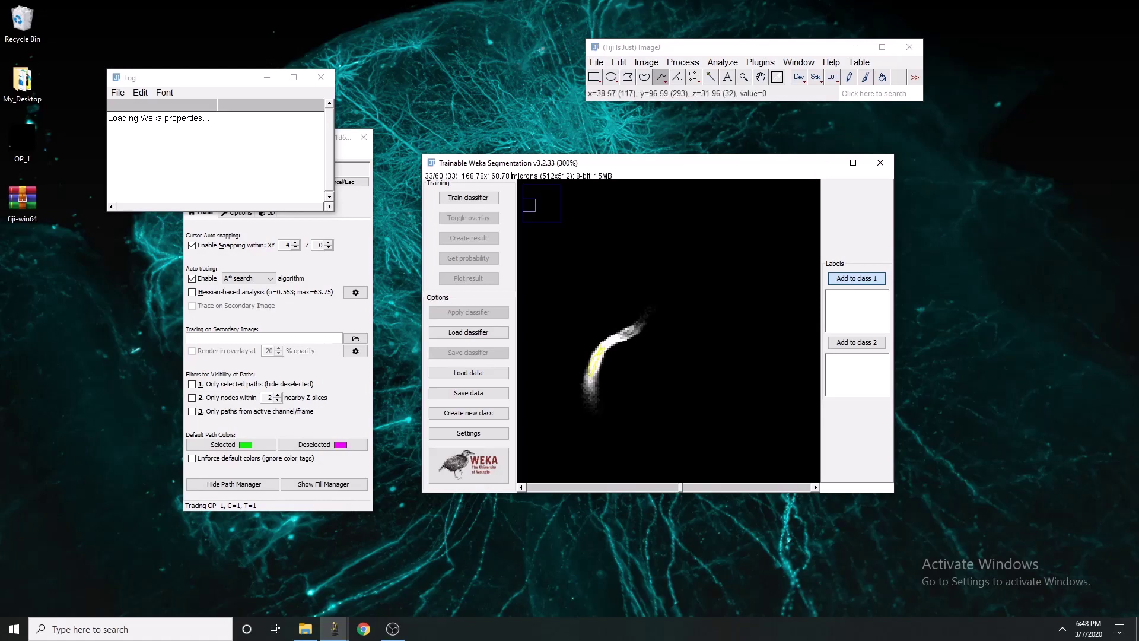
{"action": "left_click", "coordinate": [866, 344]}
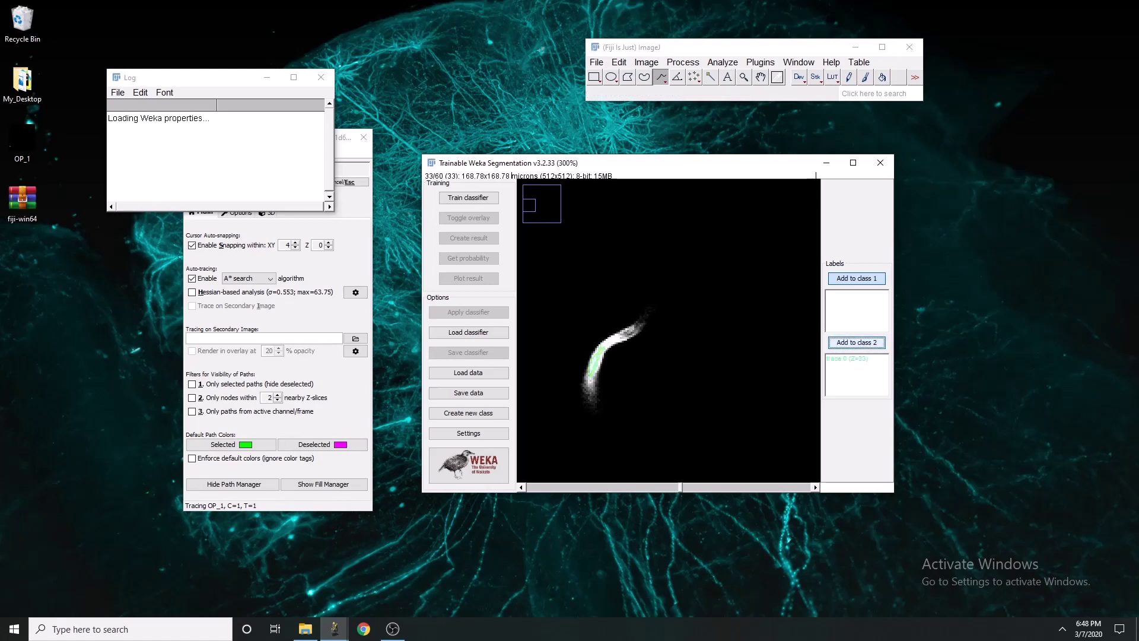
Train the classifier, generate the probability maps, and review the class 2 channel through the slices
{"action": "left_click", "coordinate": [475, 199]}
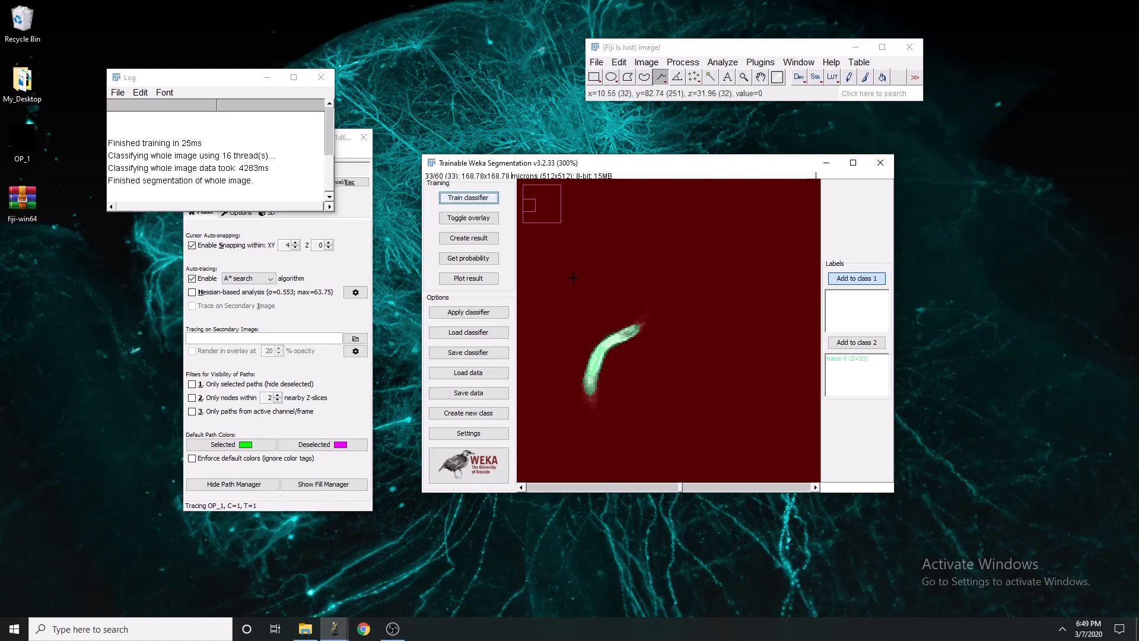
{"action": "left_click", "coordinate": [464, 261]}
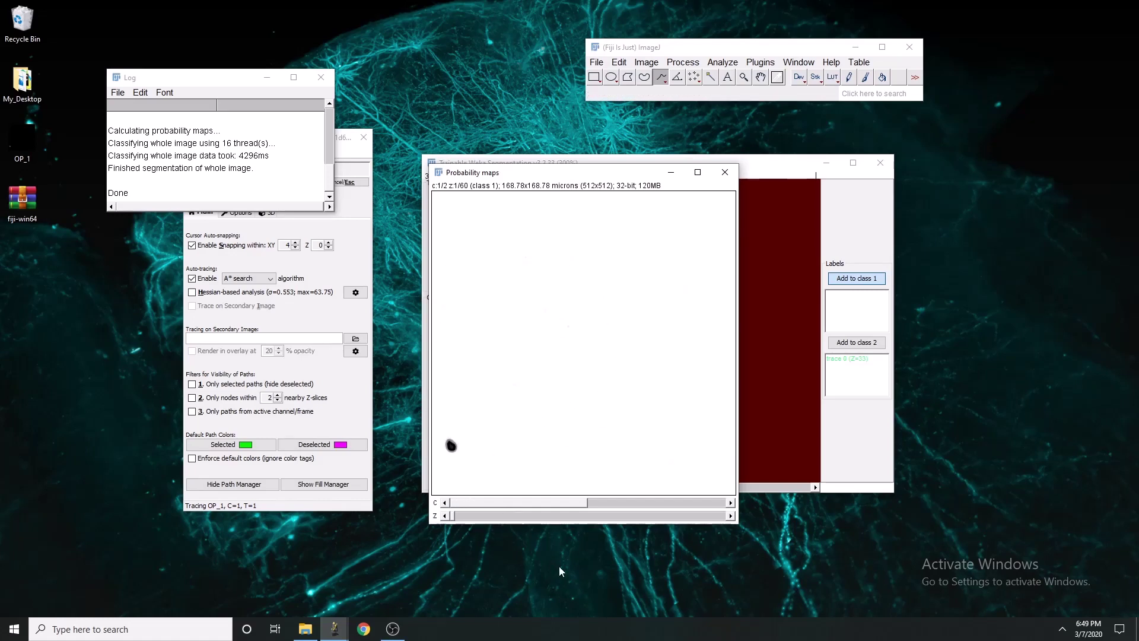
{"action": "left_click_drag", "start_coordinate": [538, 503], "coordinate": [670, 504]}
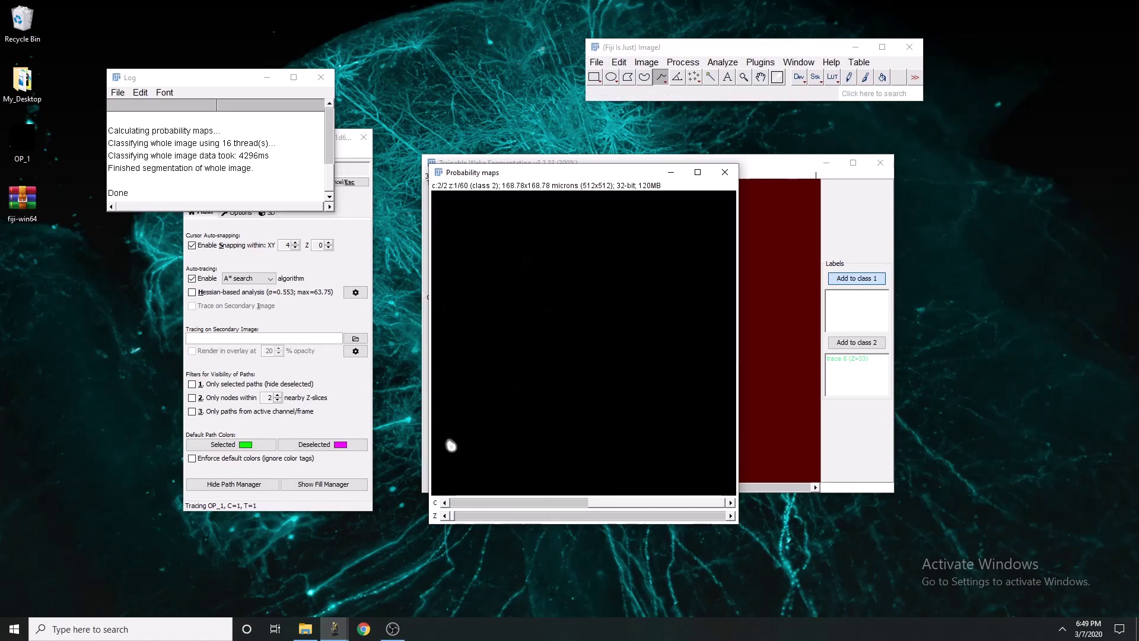
{"action": "scroll", "coordinate": [531, 343], "scroll_direction": "down", "scroll_amount": 7}
{"action": "scroll", "coordinate": [532, 343], "scroll_direction": "down", "scroll_amount": 19}
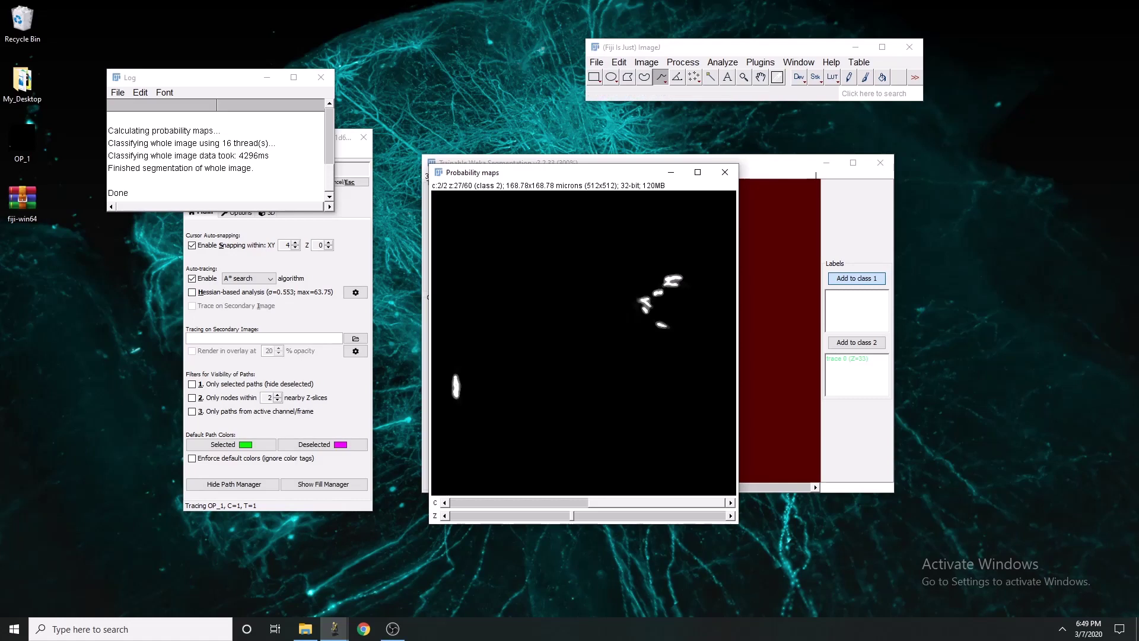
Duplicate only channel 2 of the probability maps, covering slices 1-60, as Probability maps-1
{"action": "right_click", "coordinate": [563, 288]}
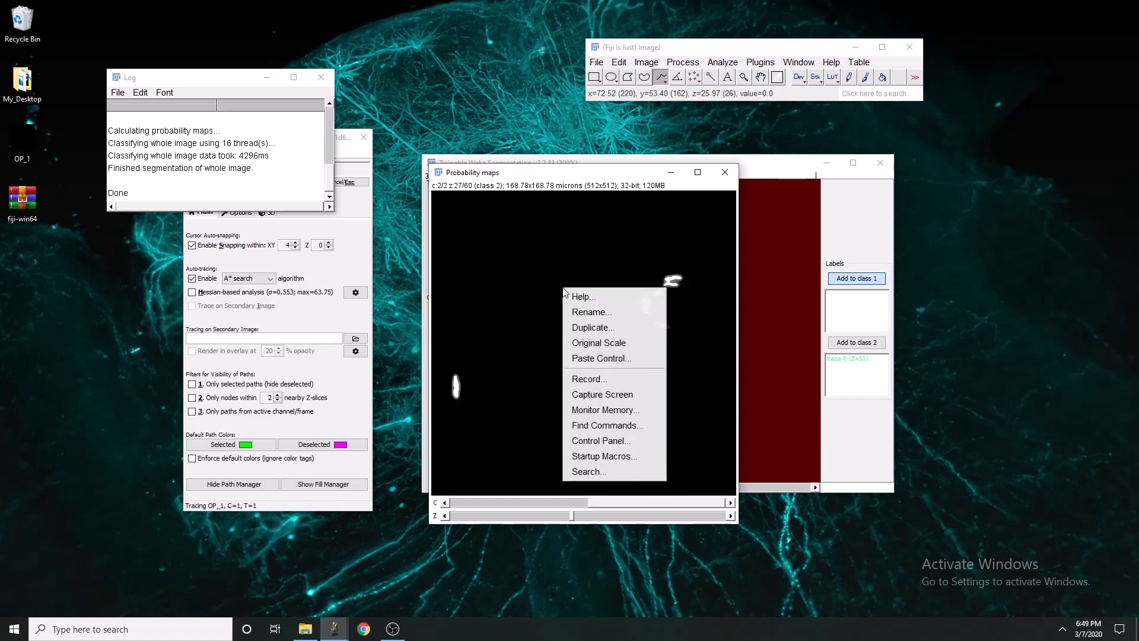
{"action": "left_click", "coordinate": [600, 328]}
{"action": "left_click", "coordinate": [593, 197]}
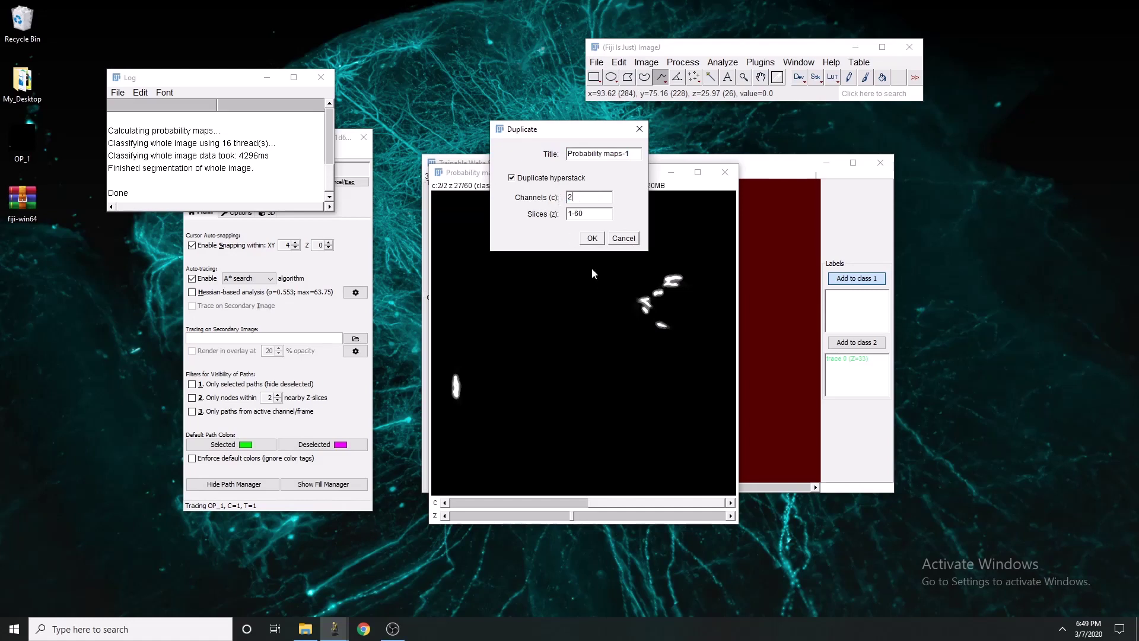
{"action": "left_click", "coordinate": [592, 239]}
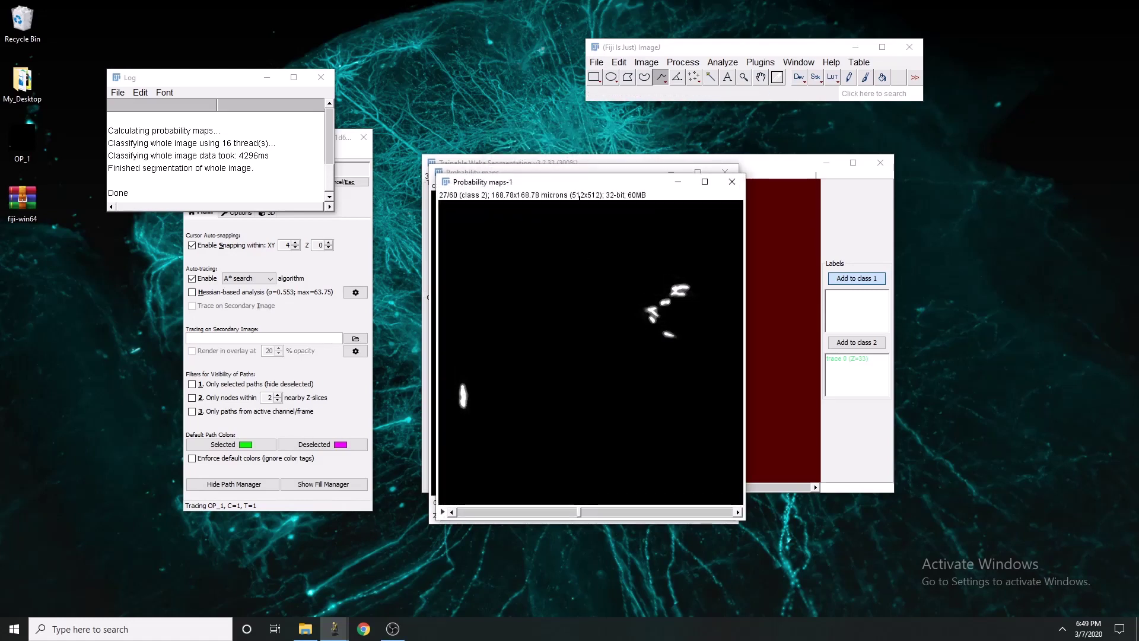
{"action": "scroll", "coordinate": [679, 412], "scroll_direction": "down", "scroll_amount": 16}
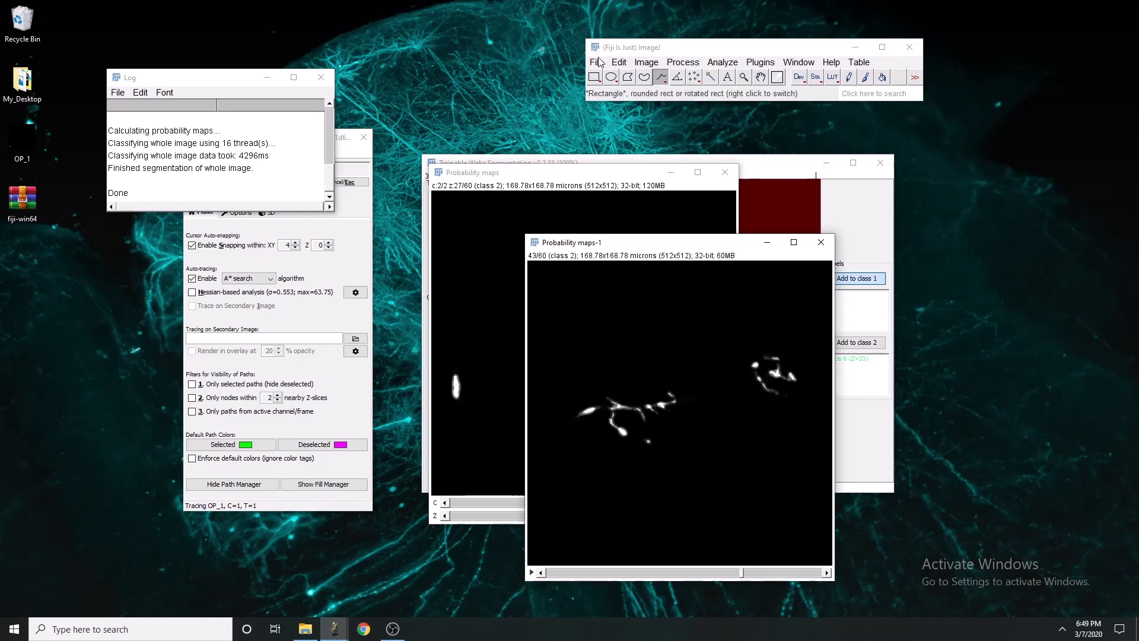
Save the duplicated class 2 stack to the Desktop as a TIFF named Probability maps-1
{"action": "left_click", "coordinate": [599, 63]}
{"action": "mouse_move", "coordinate": [696, 237]}
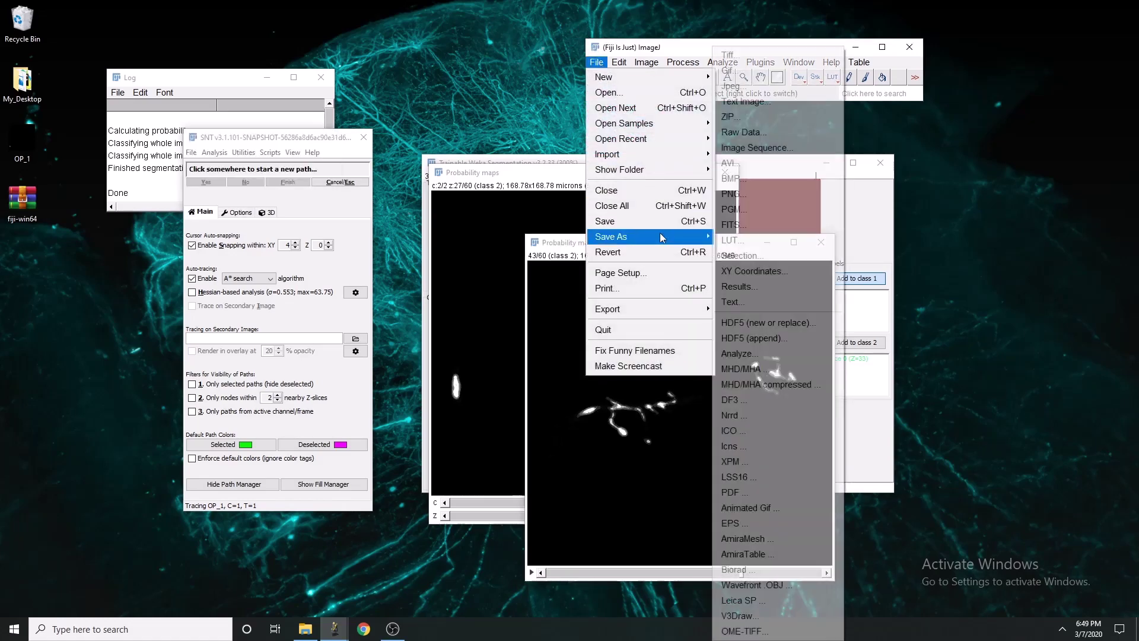
{"action": "left_click", "coordinate": [767, 54]}
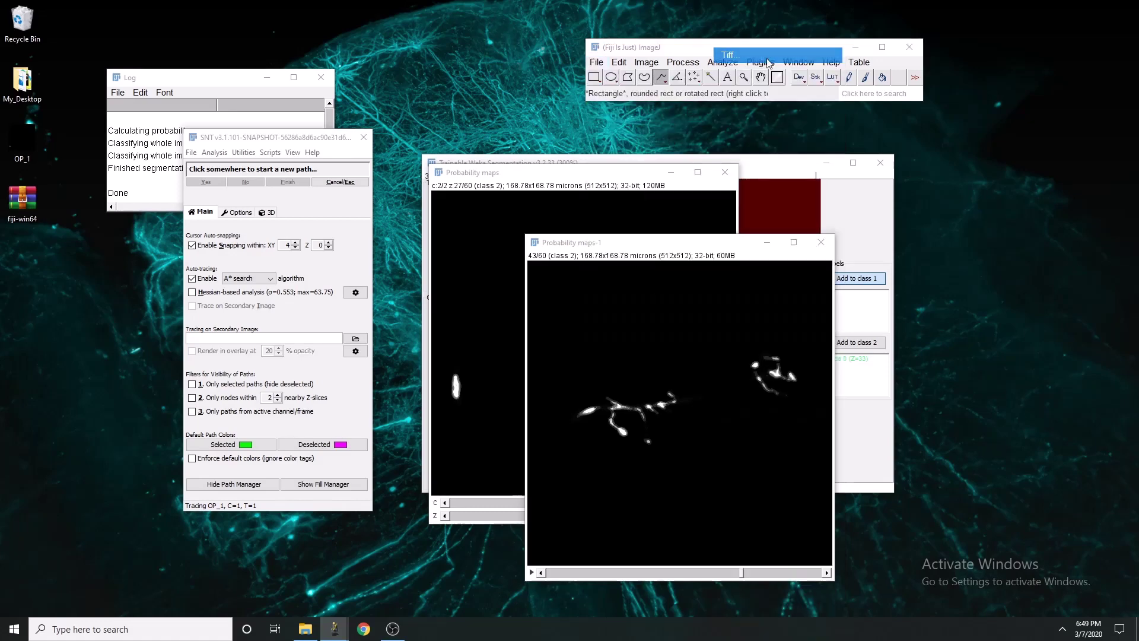
{"action": "left_click", "coordinate": [310, 234]}
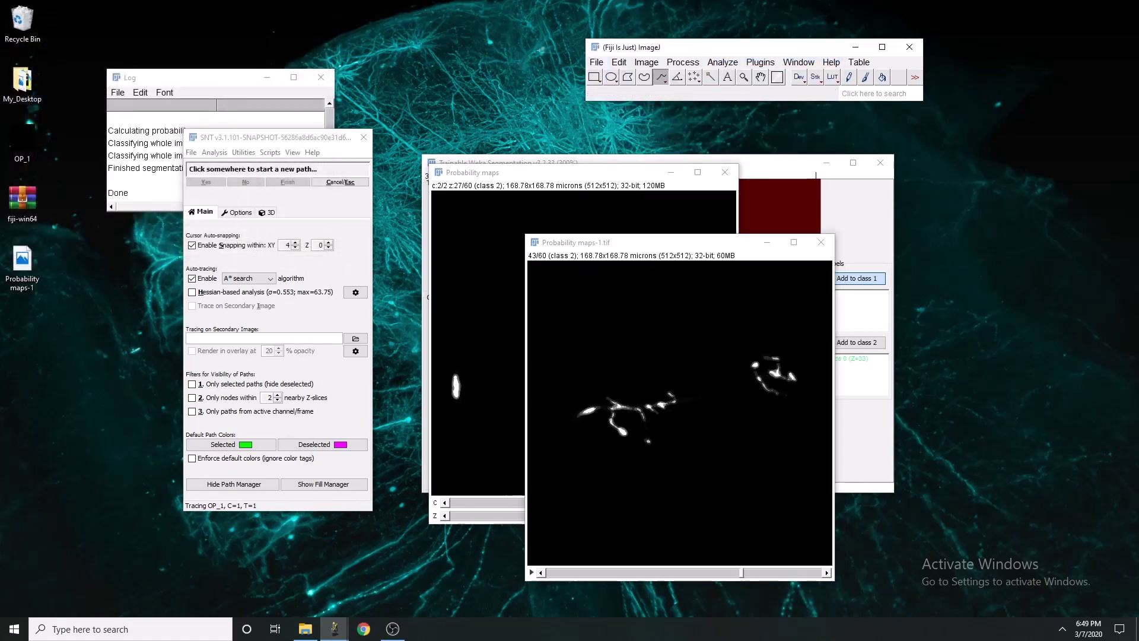
Close both probability map images and the Trainable Weka Segmentation window
{"action": "left_click", "coordinate": [821, 242]}
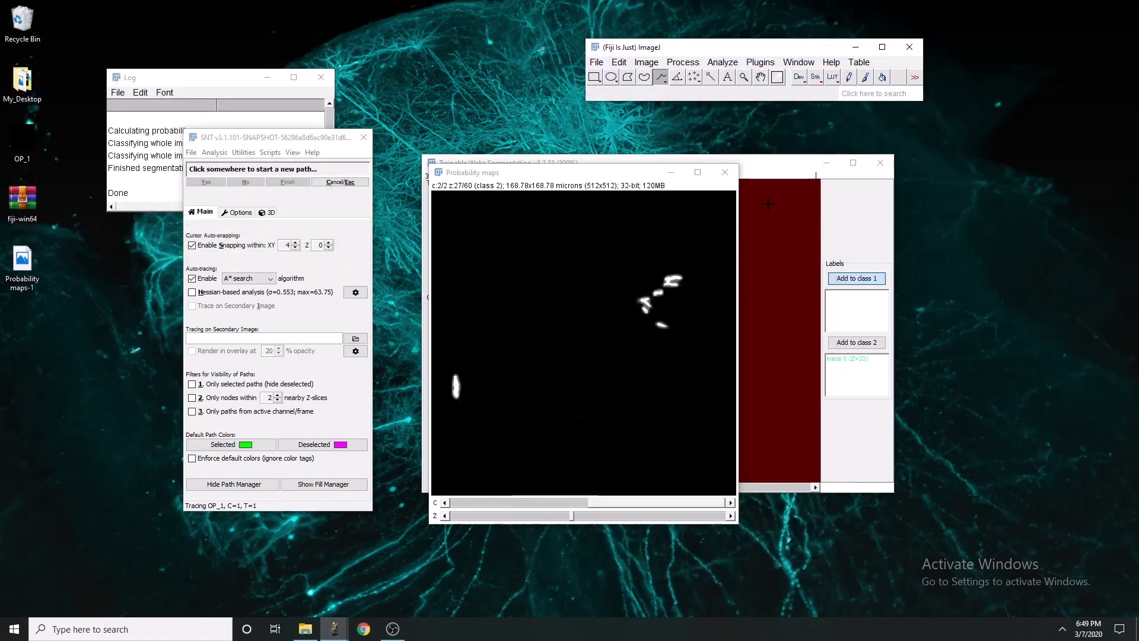
{"action": "left_click", "coordinate": [726, 172]}
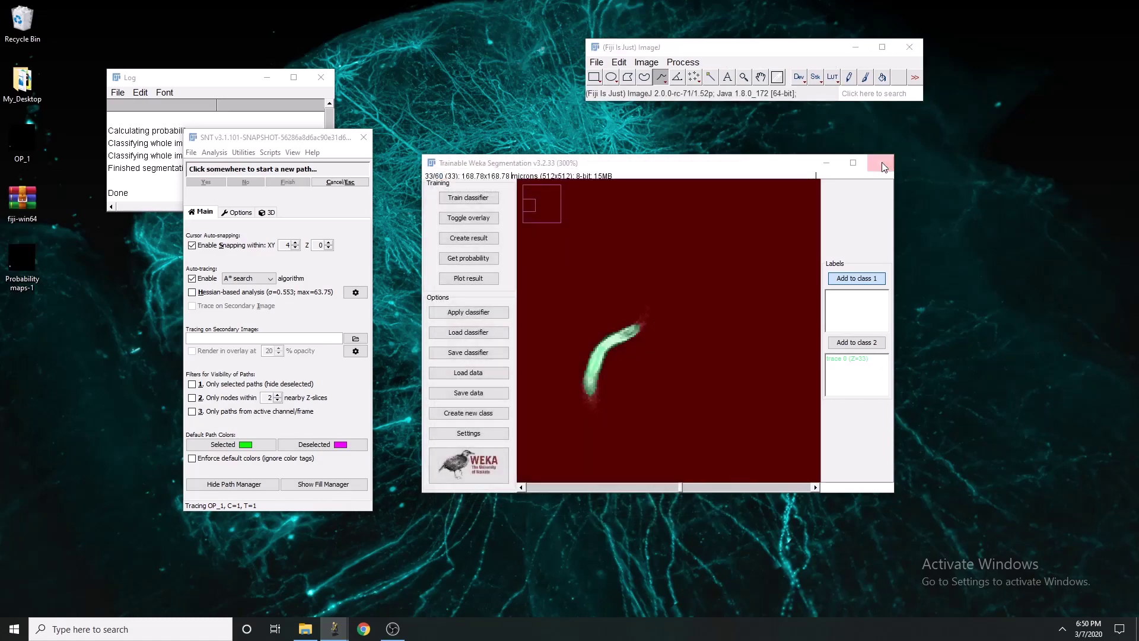
{"action": "left_click", "coordinate": [882, 162]}
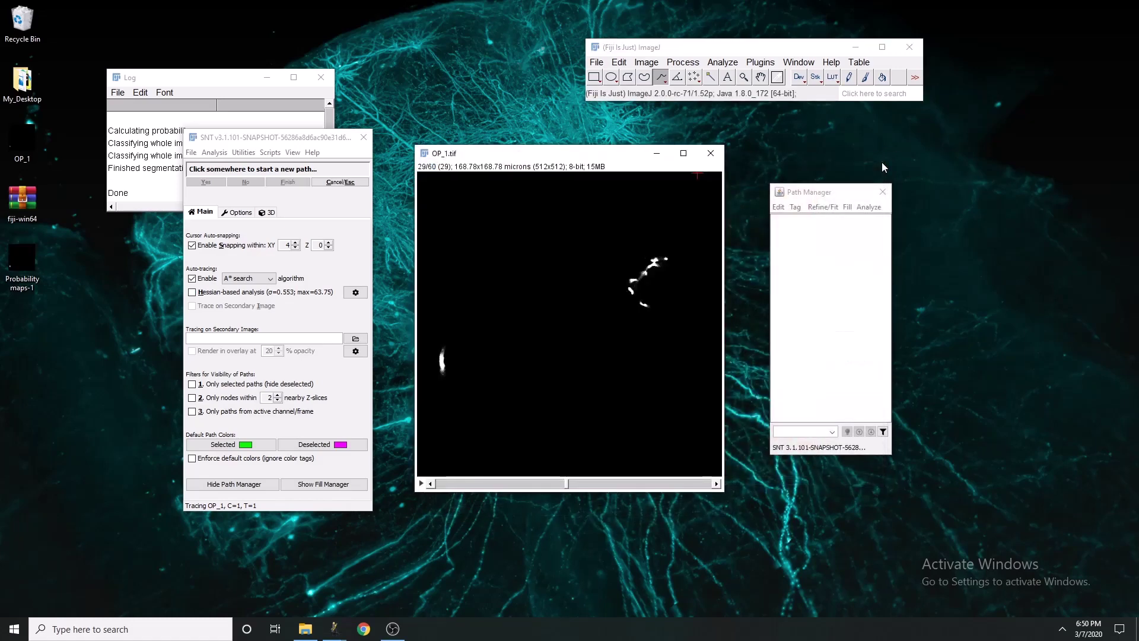
Load Probability maps-1 from the Desktop as SNT's secondary tracing image
{"action": "left_click", "coordinate": [351, 341]}
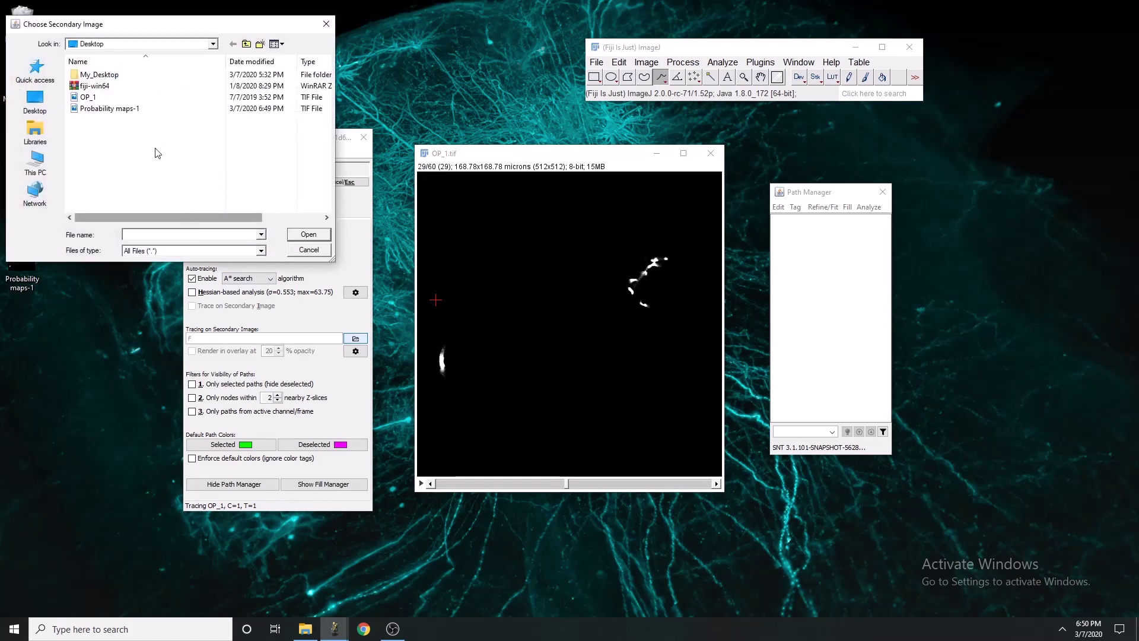
{"action": "left_click", "coordinate": [150, 113]}
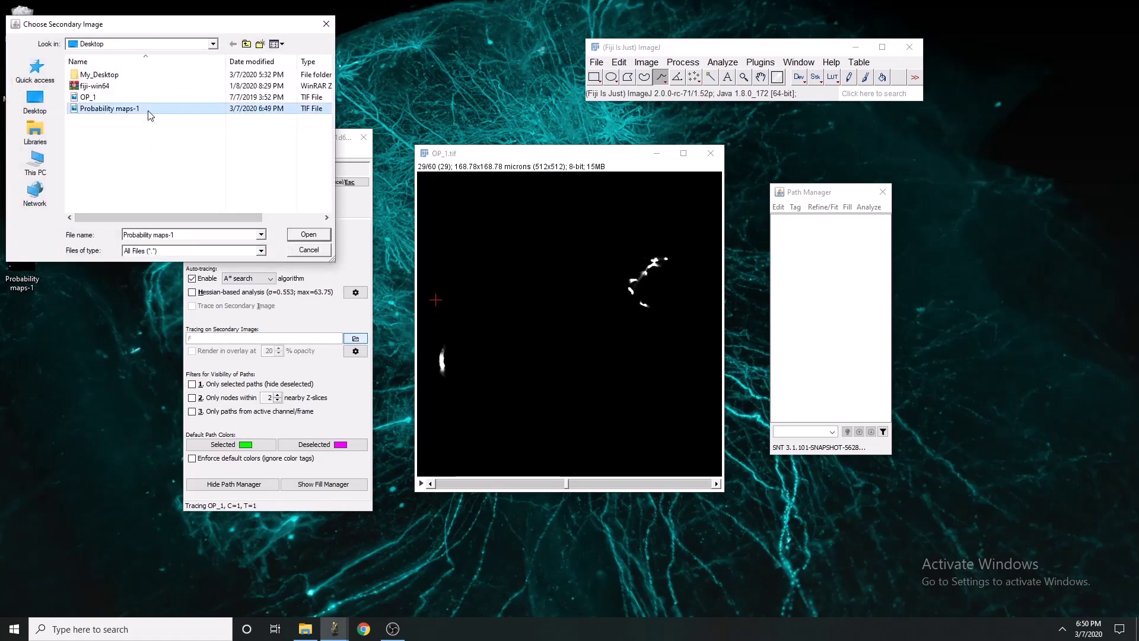
{"action": "left_click", "coordinate": [305, 237]}
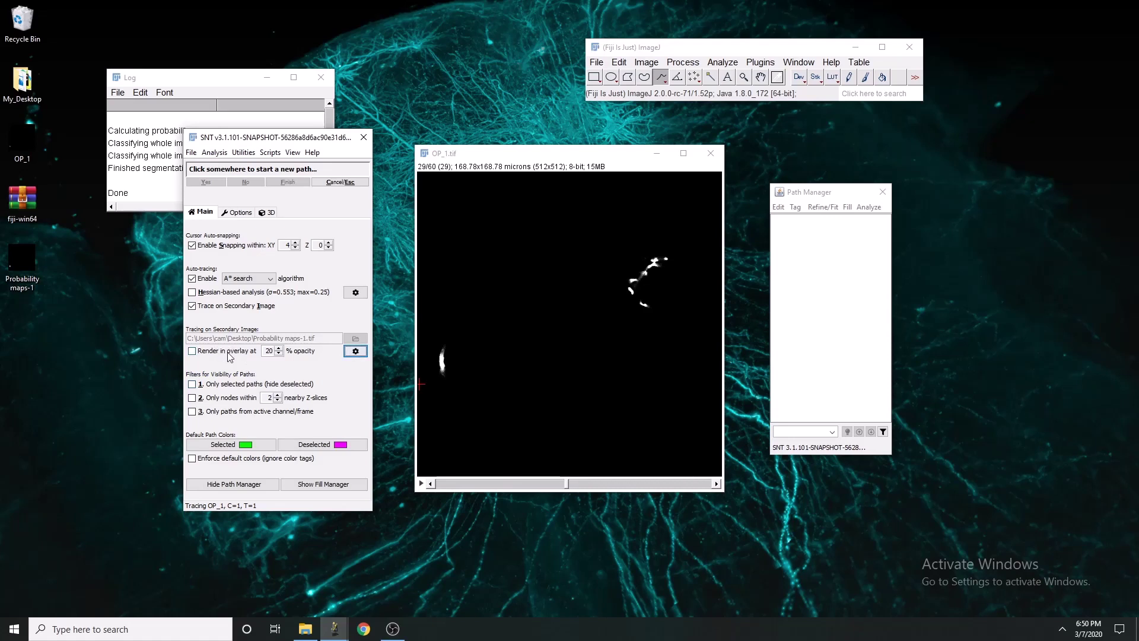
Preview the secondary image as a 20% opacity overlay, then inspect its cached stack and close it
{"action": "left_click", "coordinate": [192, 351]}
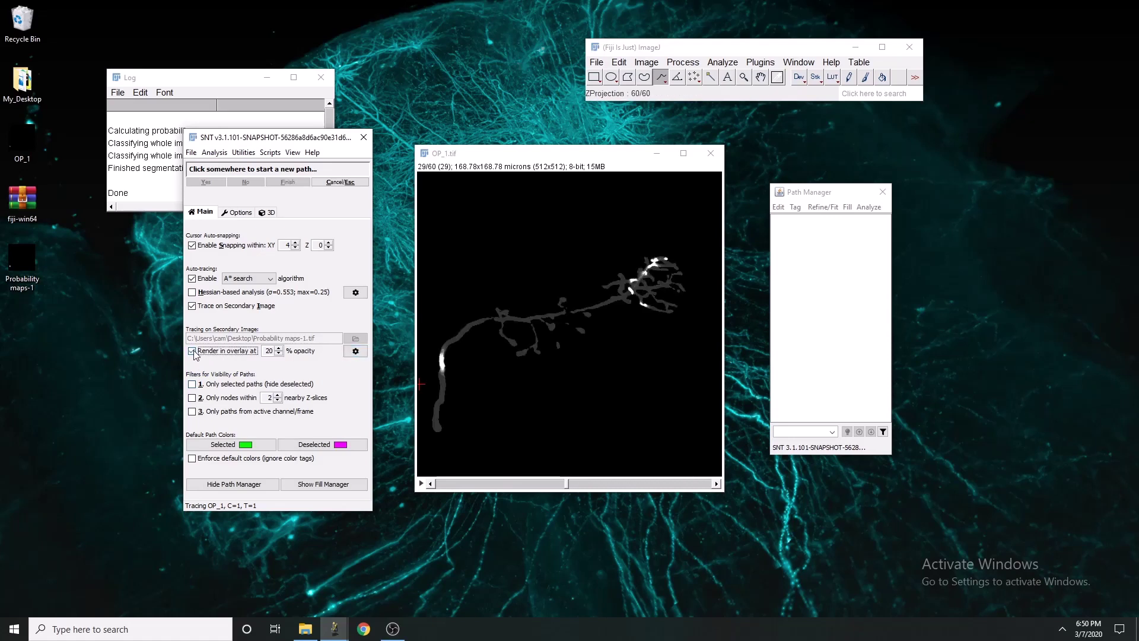
{"action": "left_click", "coordinate": [195, 354]}
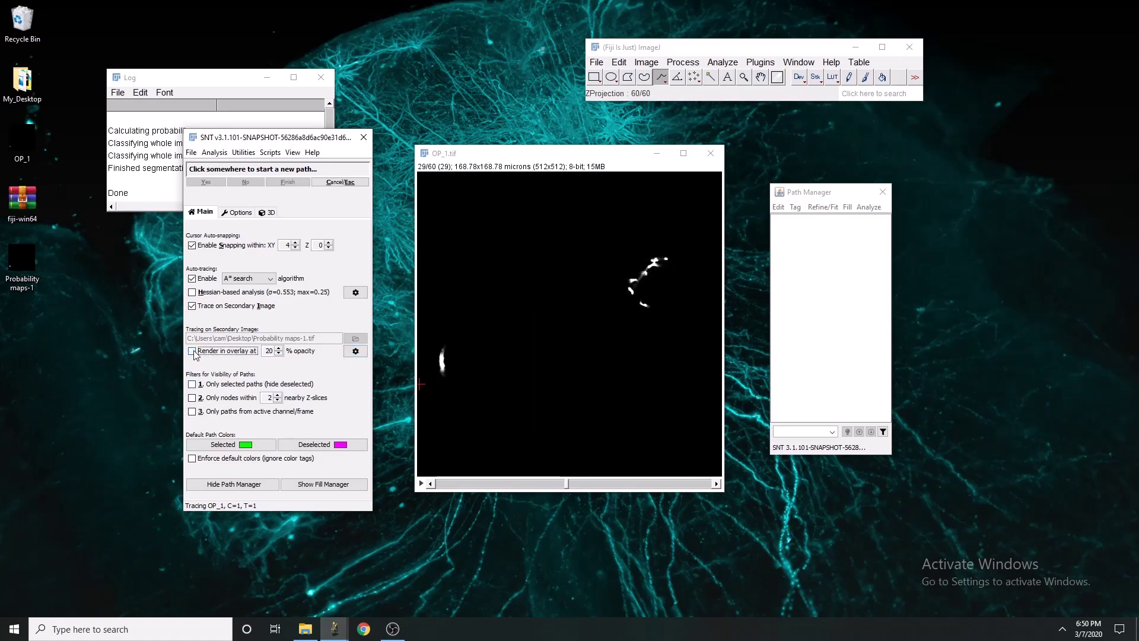
{"action": "left_click", "coordinate": [355, 351]}
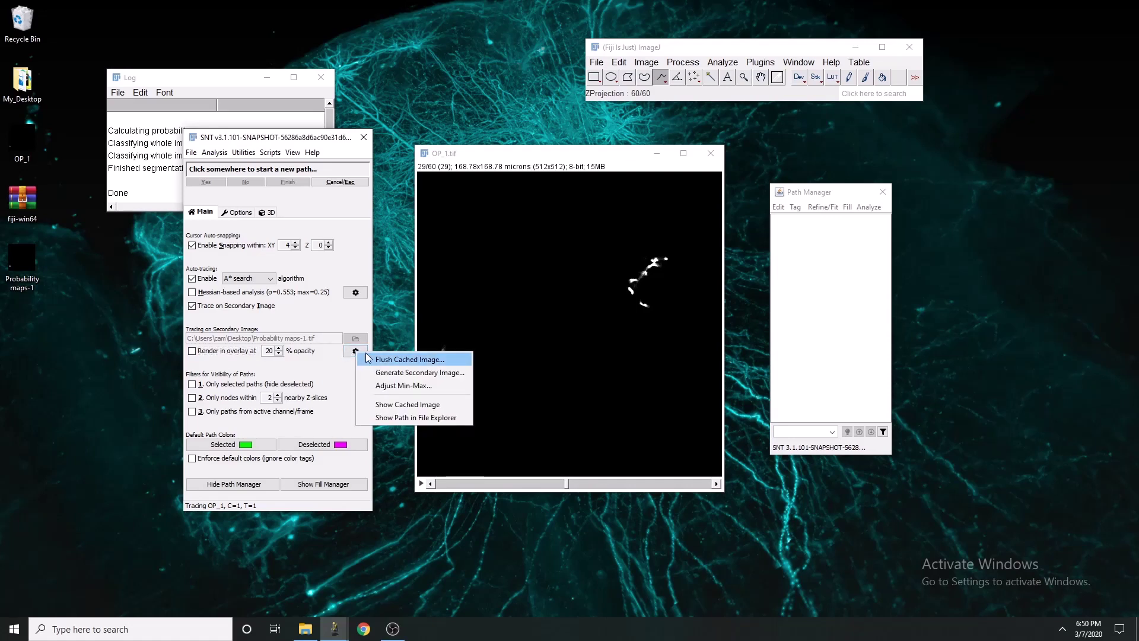
{"action": "left_click", "coordinate": [401, 405]}
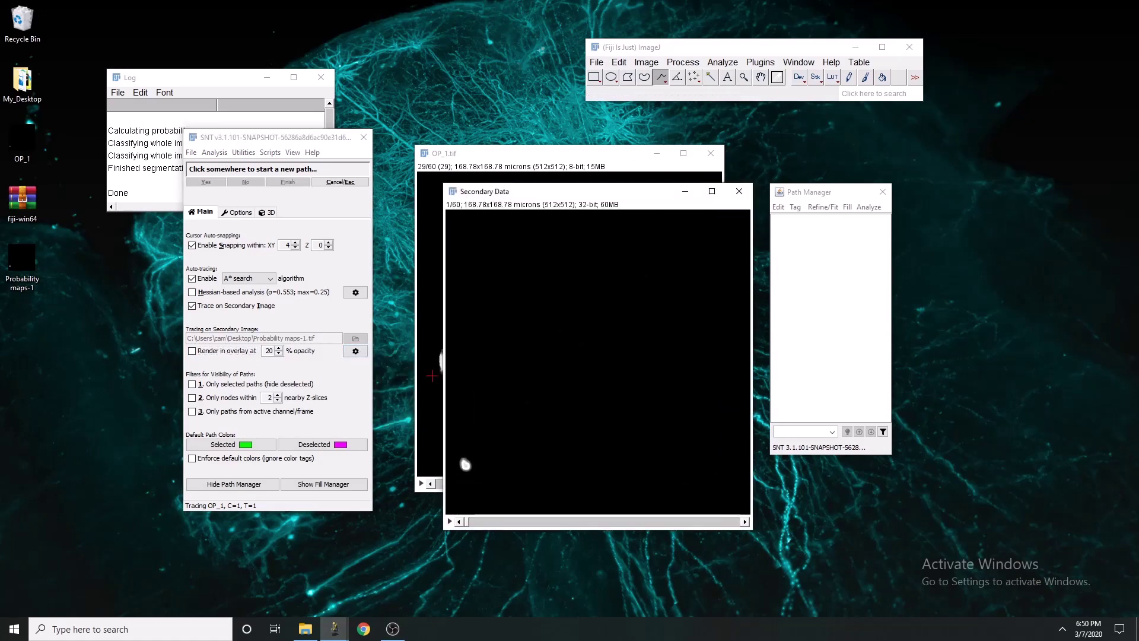
{"action": "scroll", "coordinate": [629, 327], "scroll_direction": "down", "scroll_amount": 20}
{"action": "left_click", "coordinate": [739, 191]}
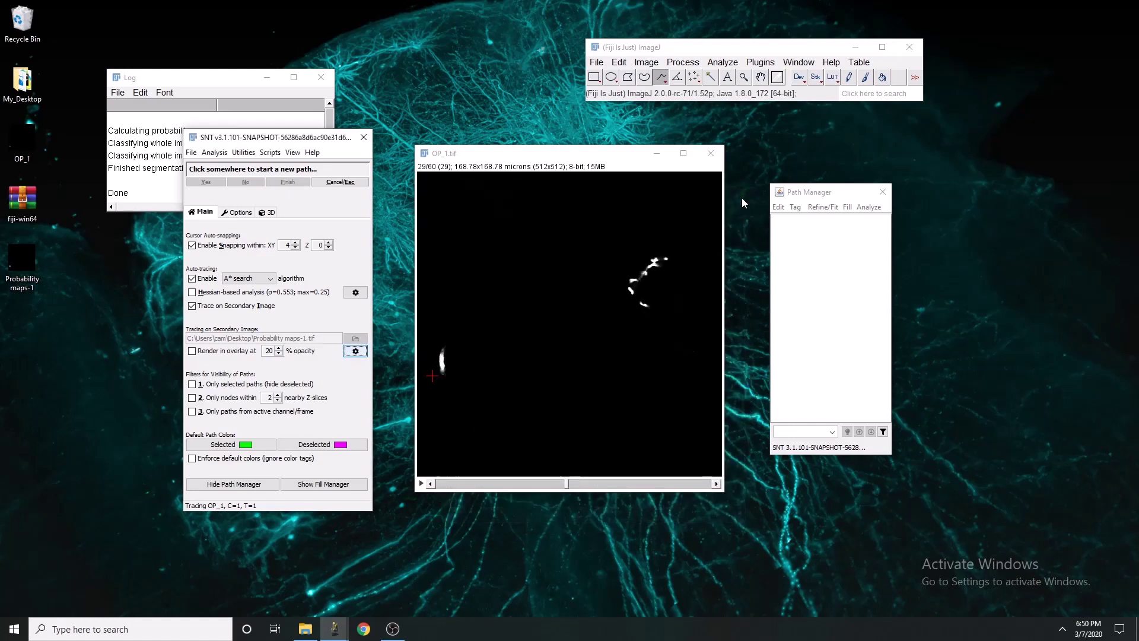
Start a path at the neuron's lower-left end, trace it up to the bright neurite segment on slice 29, and accept the segment
{"action": "scroll", "coordinate": [492, 372], "scroll_direction": "up", "scroll_amount": 9}
{"action": "scroll", "coordinate": [436, 425], "scroll_direction": "up", "scroll_amount": 19}
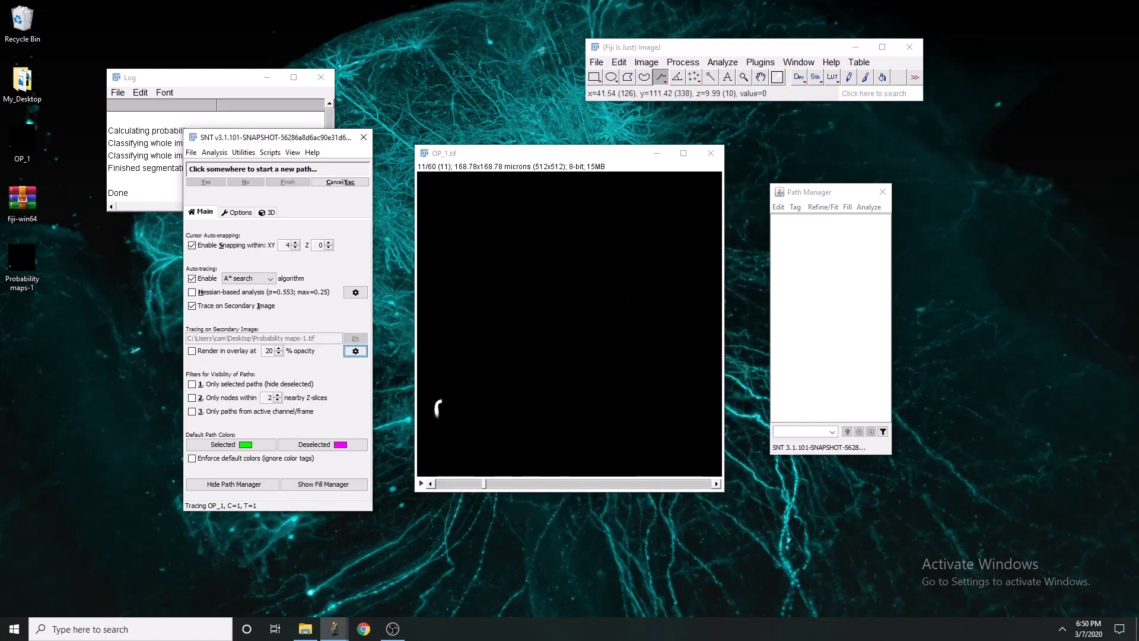
{"action": "left_click", "coordinate": [437, 426]}
{"action": "scroll", "coordinate": [437, 415], "scroll_direction": "down", "scroll_amount": 20}
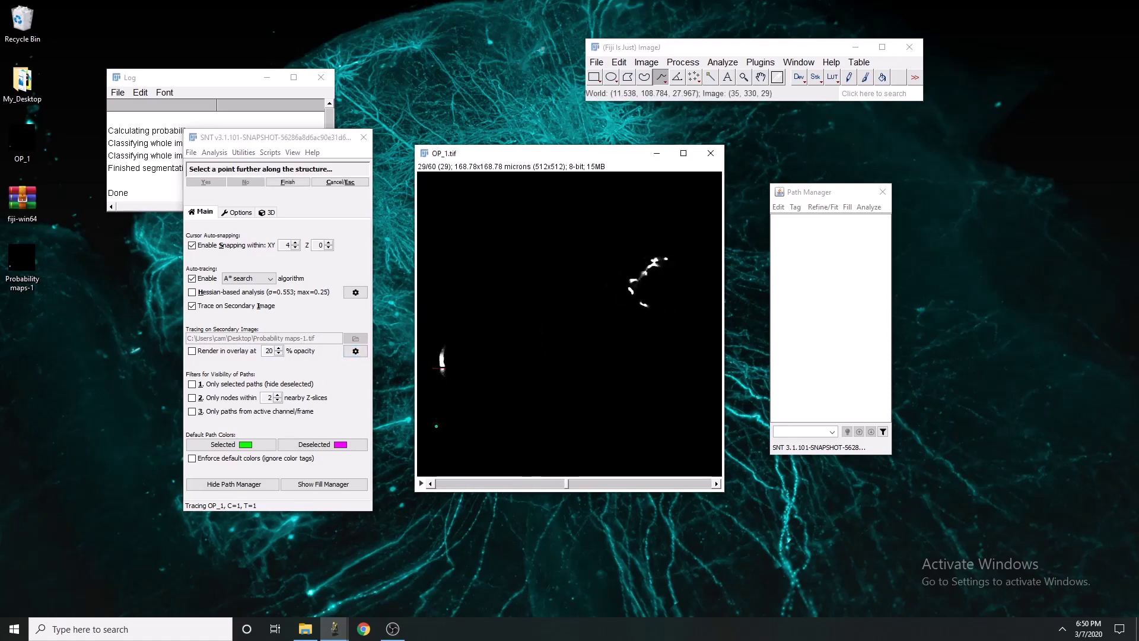
{"action": "left_click", "coordinate": [442, 356]}
{"action": "key", "text": "y"}
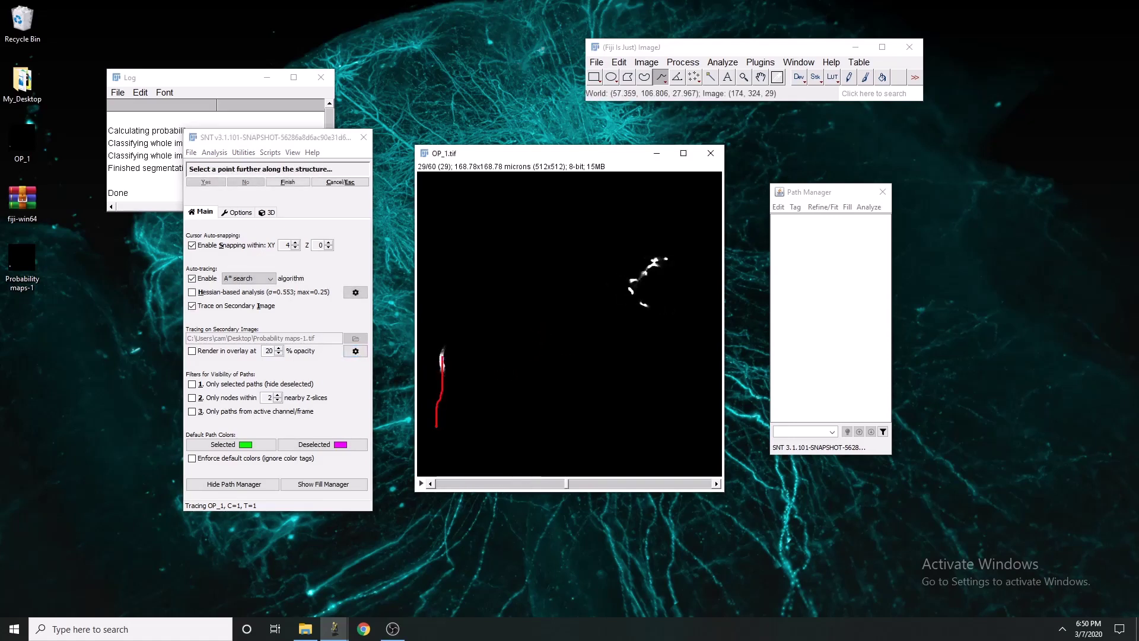
Extend the path to the long bright neurite on slice 41, accept the segment, and discard the whole path
{"action": "scroll", "coordinate": [570, 324], "scroll_direction": "down", "scroll_amount": 12}
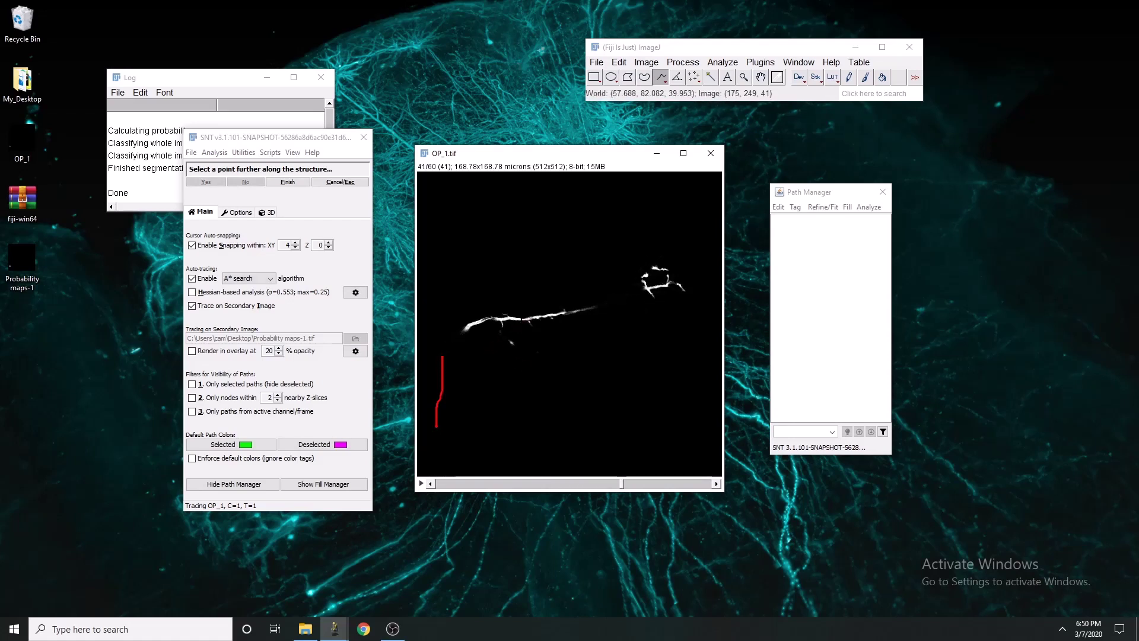
{"action": "left_click", "coordinate": [527, 319]}
{"action": "key", "text": "y"}
{"action": "key", "text": "Escape"}
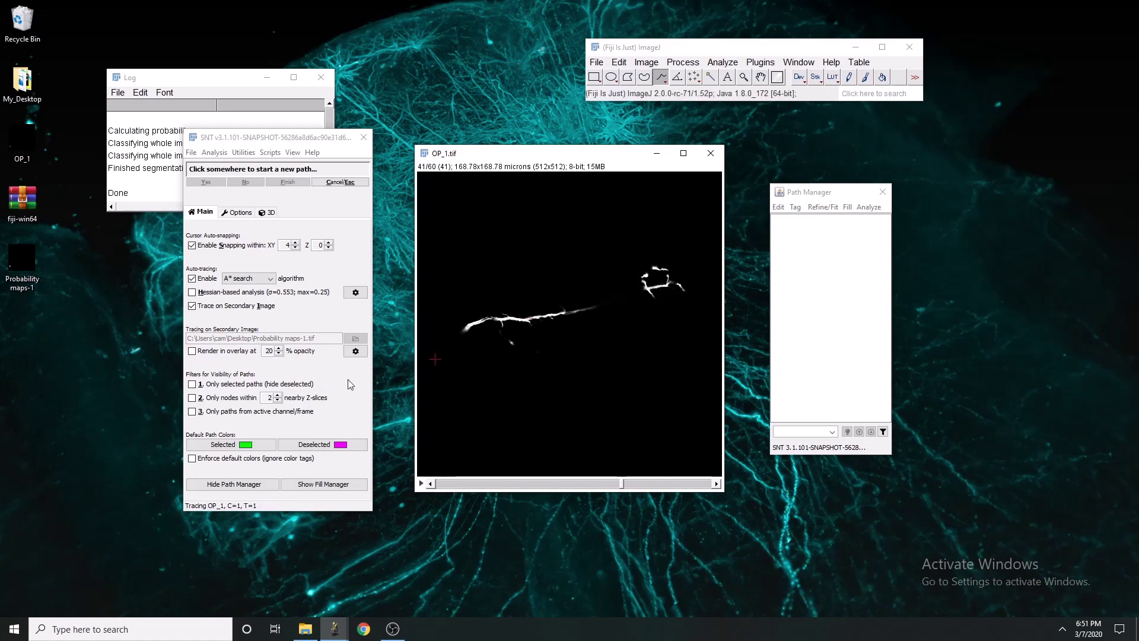
{"action": "left_click", "coordinate": [355, 353]}
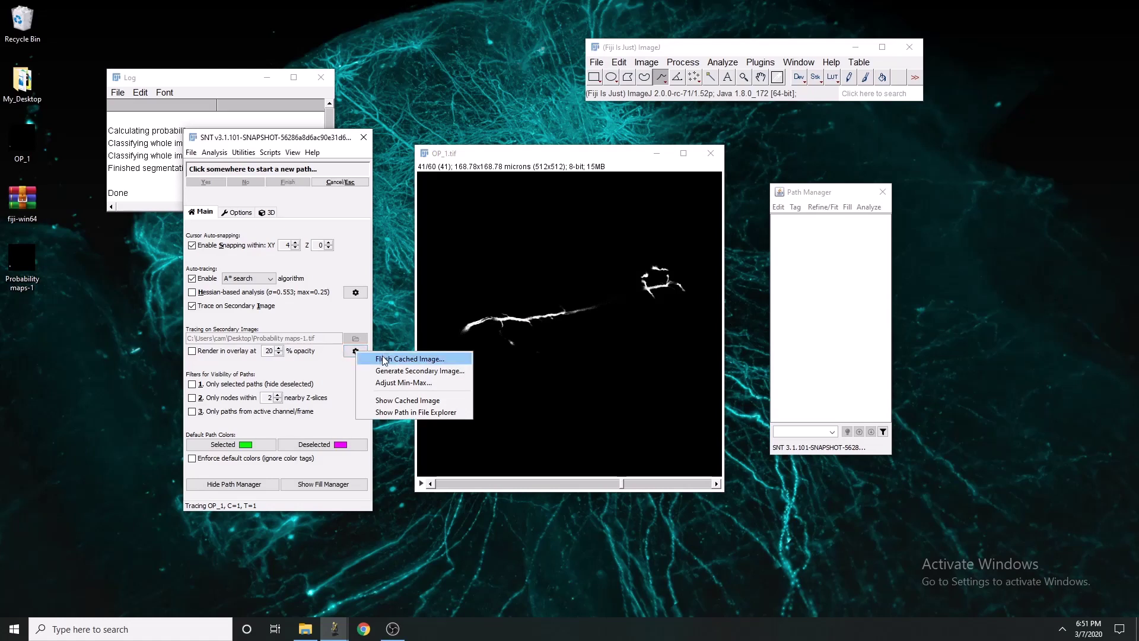
{"action": "left_click", "coordinate": [432, 371]}
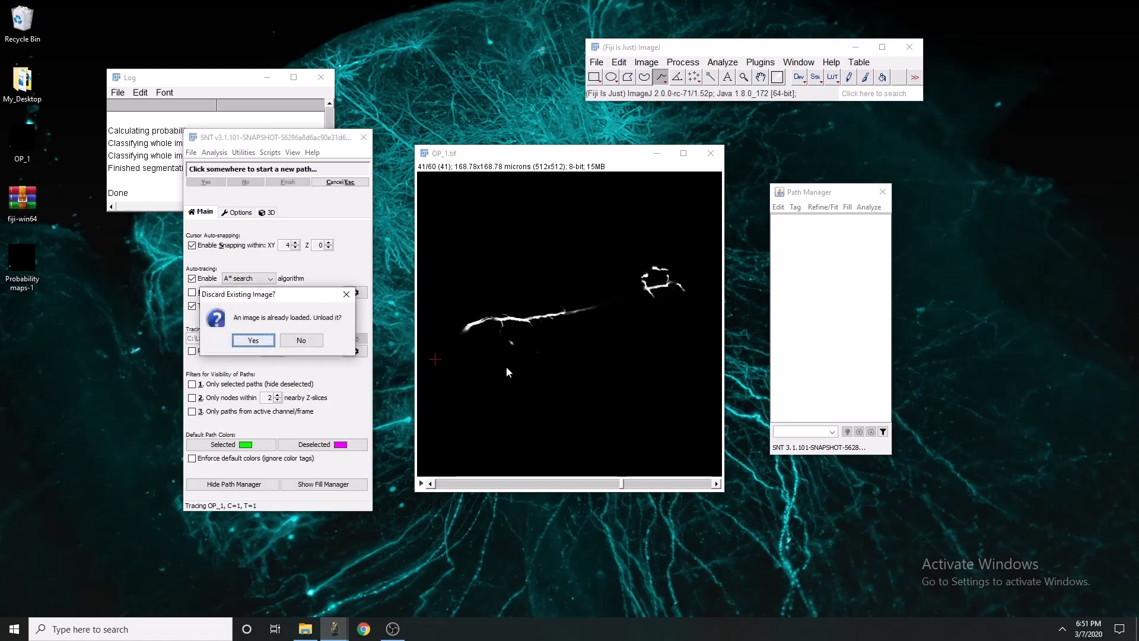
{"action": "left_click", "coordinate": [348, 295]}
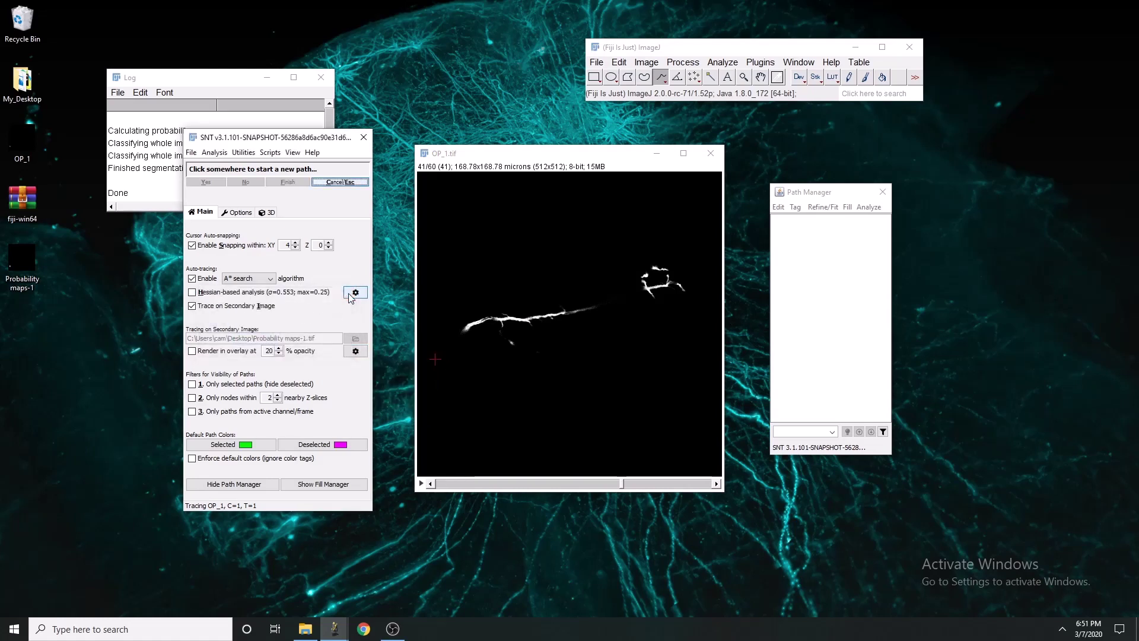
Flush the cached Probability maps-1 secondary image and disable access to it
{"action": "left_click", "coordinate": [356, 351]}
{"action": "left_click", "coordinate": [401, 359]}
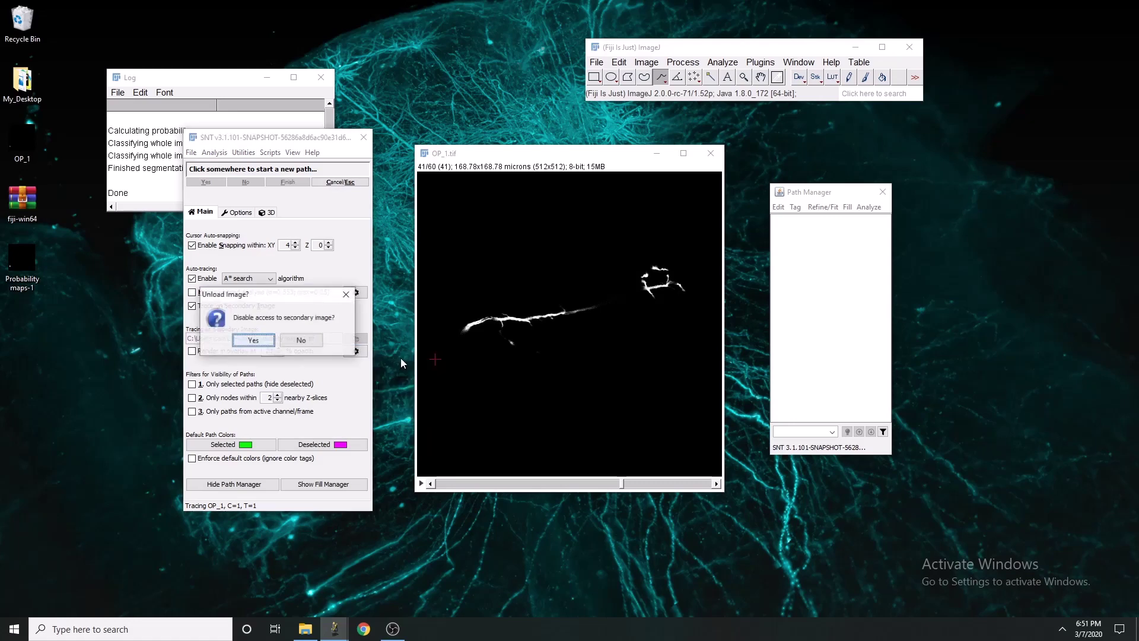
{"action": "left_click", "coordinate": [253, 339]}
Review the filter choices for generating a secondary image, then dismiss the dialog without computing one
{"action": "left_click", "coordinate": [355, 351]}
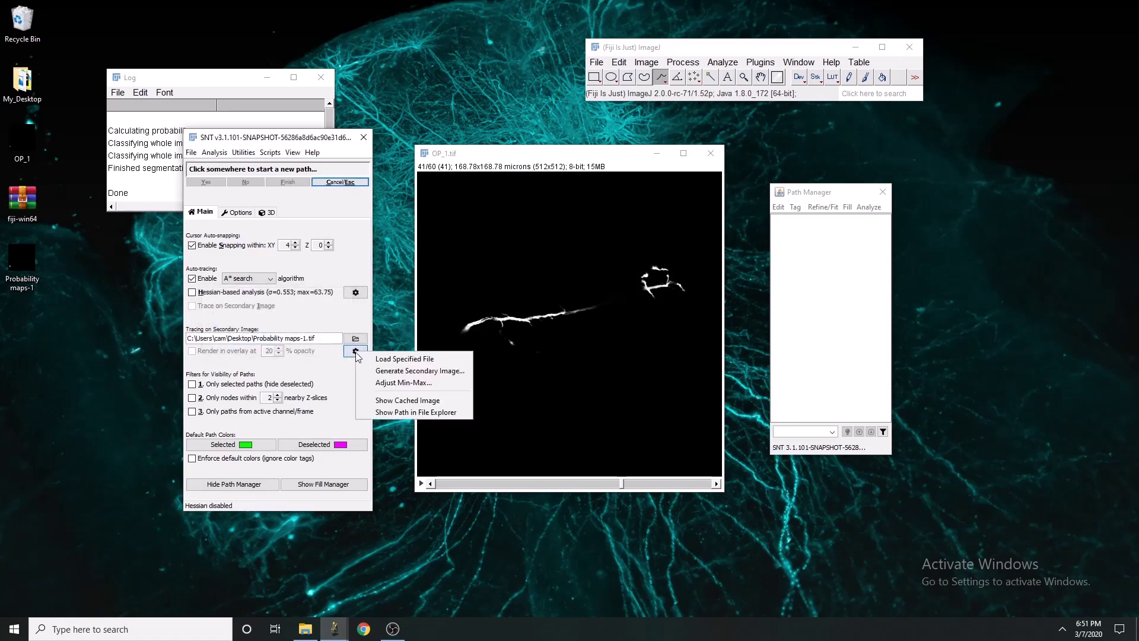
{"action": "left_click", "coordinate": [409, 372]}
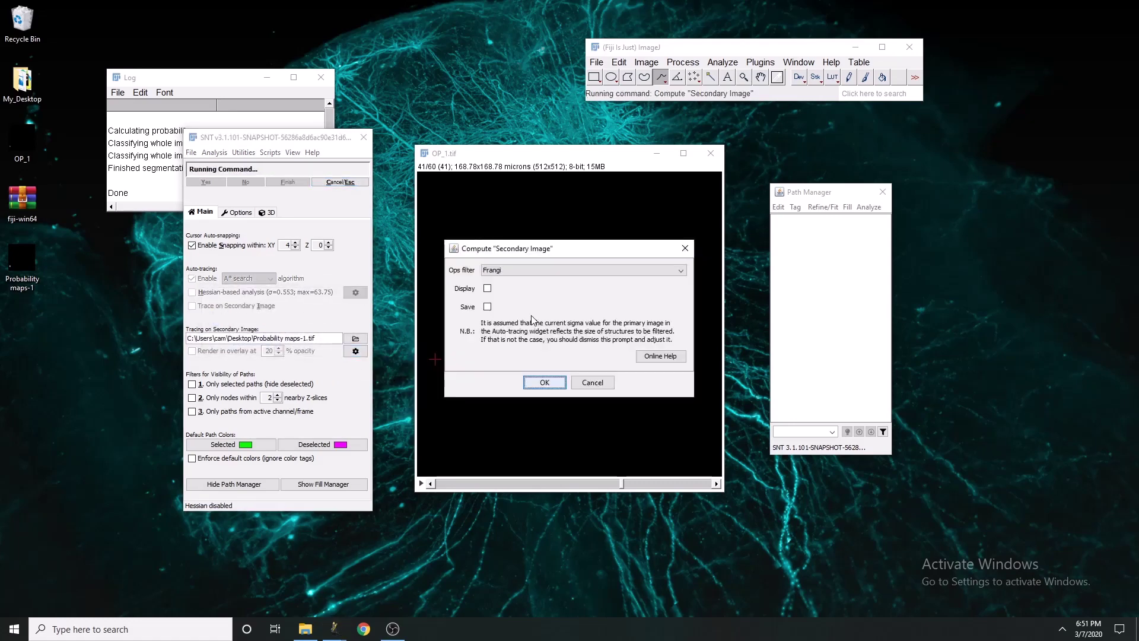
{"action": "left_click", "coordinate": [515, 270]}
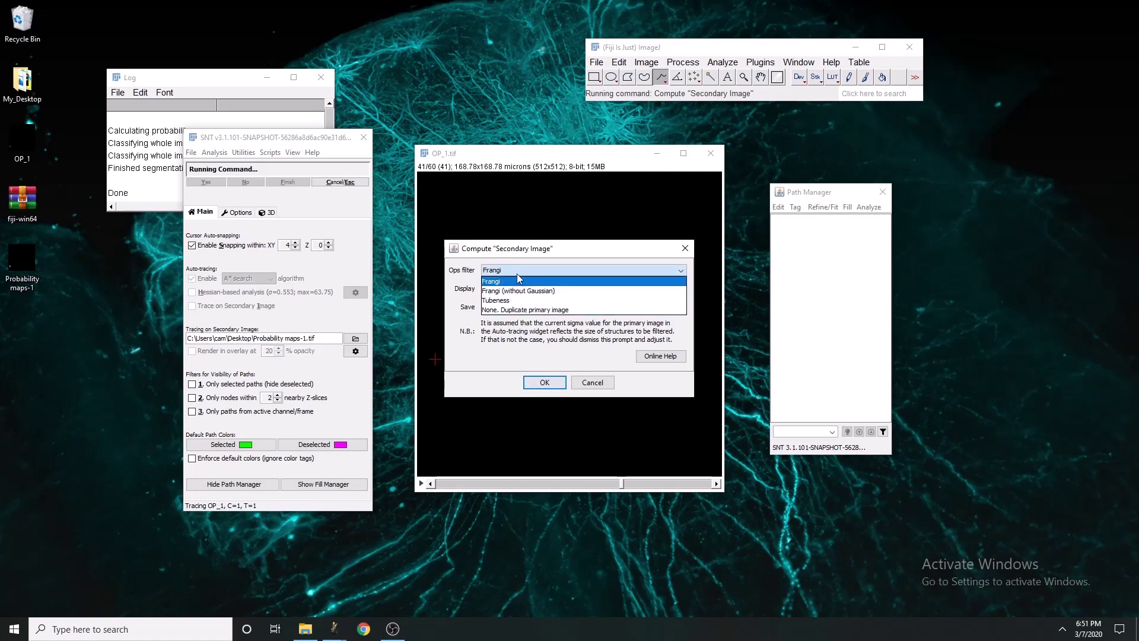
{"action": "left_click", "coordinate": [524, 268]}
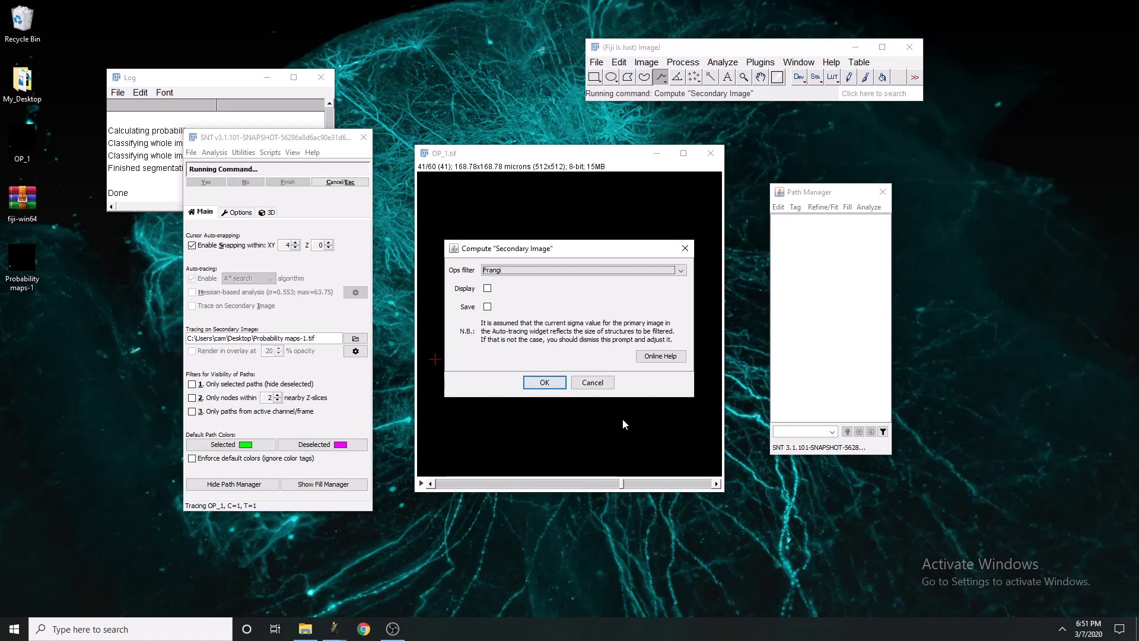
{"action": "left_click", "coordinate": [592, 382]}
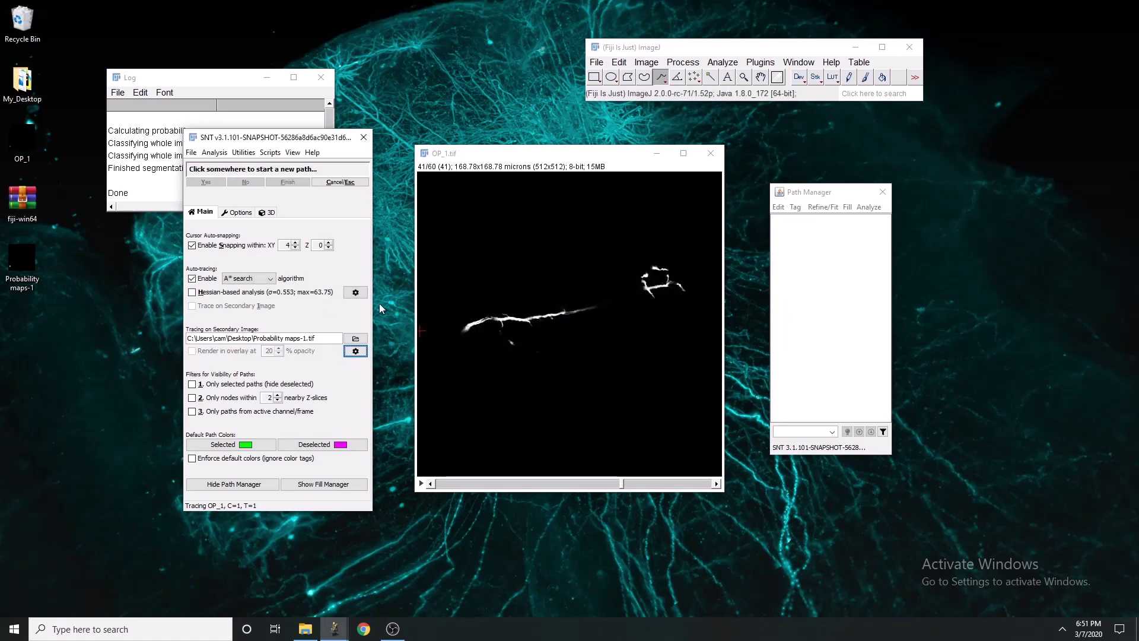
Adjust the main image's Hessian settings visually on a representative neurite, picking and applying σ=0.659 with max=17.695
{"action": "left_click", "coordinate": [356, 293]}
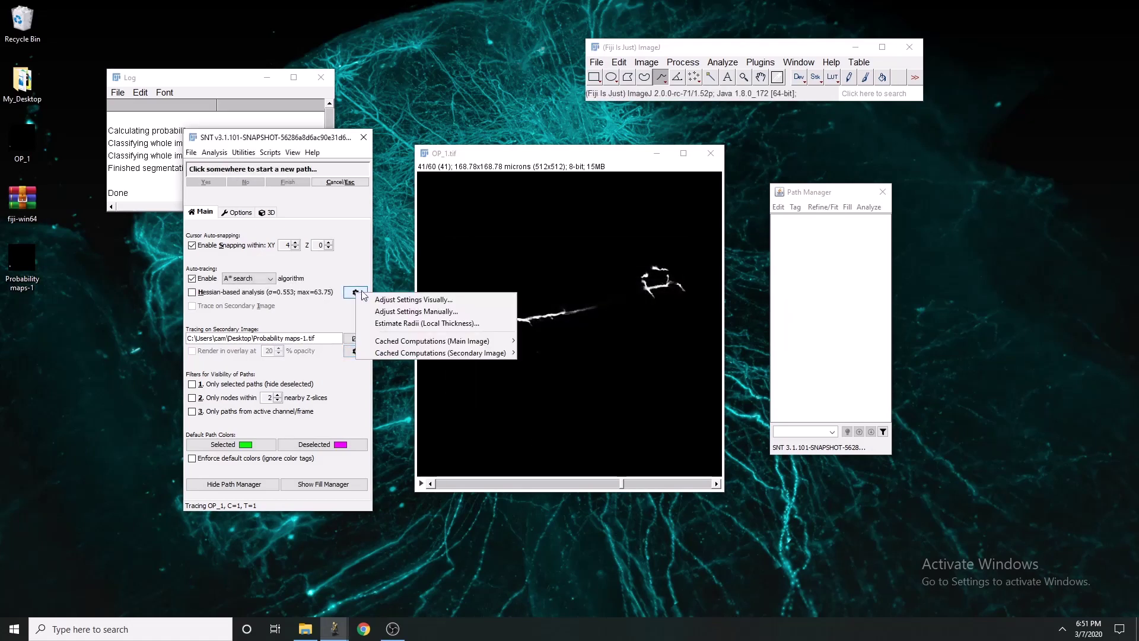
{"action": "left_click", "coordinate": [432, 304]}
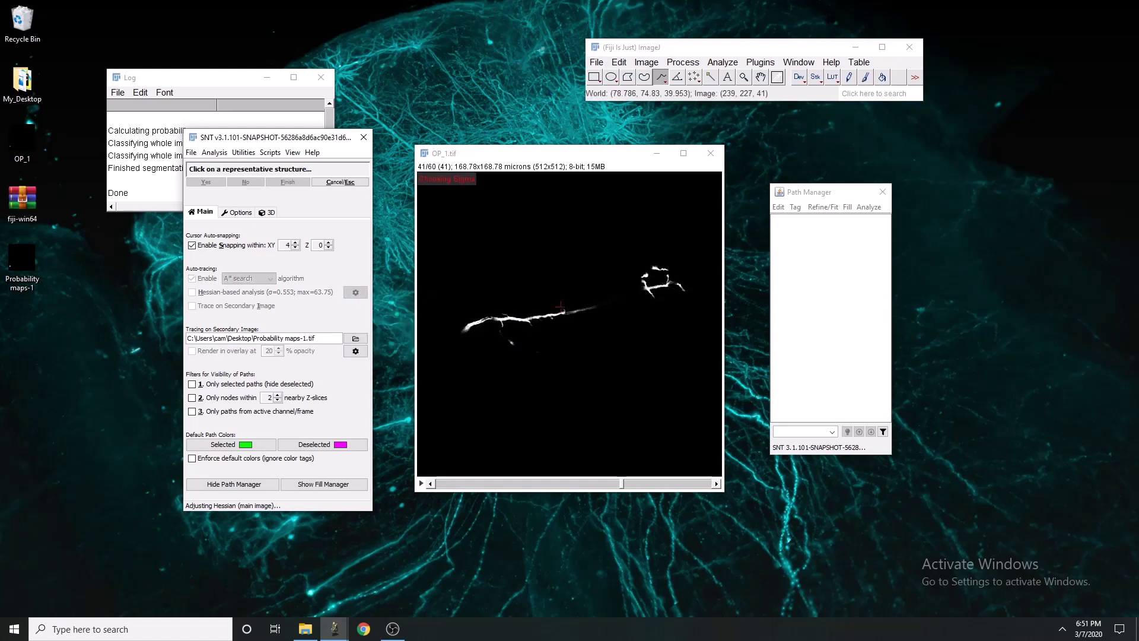
{"action": "scroll", "coordinate": [583, 309], "scroll_direction": "down", "scroll_amount": 3}
{"action": "scroll", "coordinate": [583, 310], "scroll_direction": "up", "scroll_amount": 6}
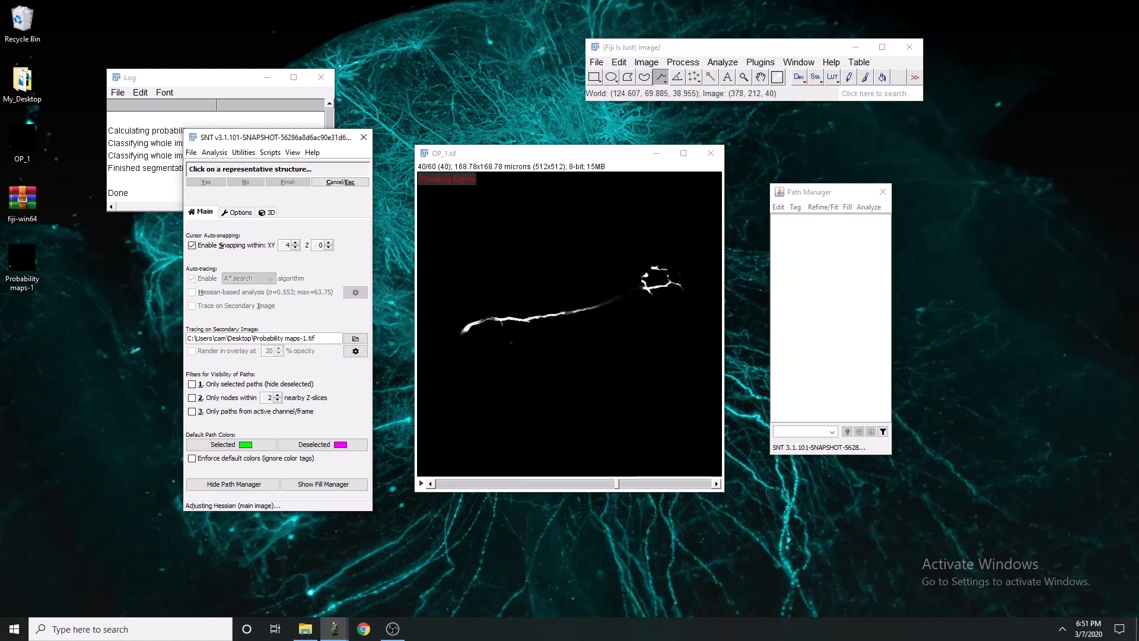
{"action": "left_click", "coordinate": [583, 310]}
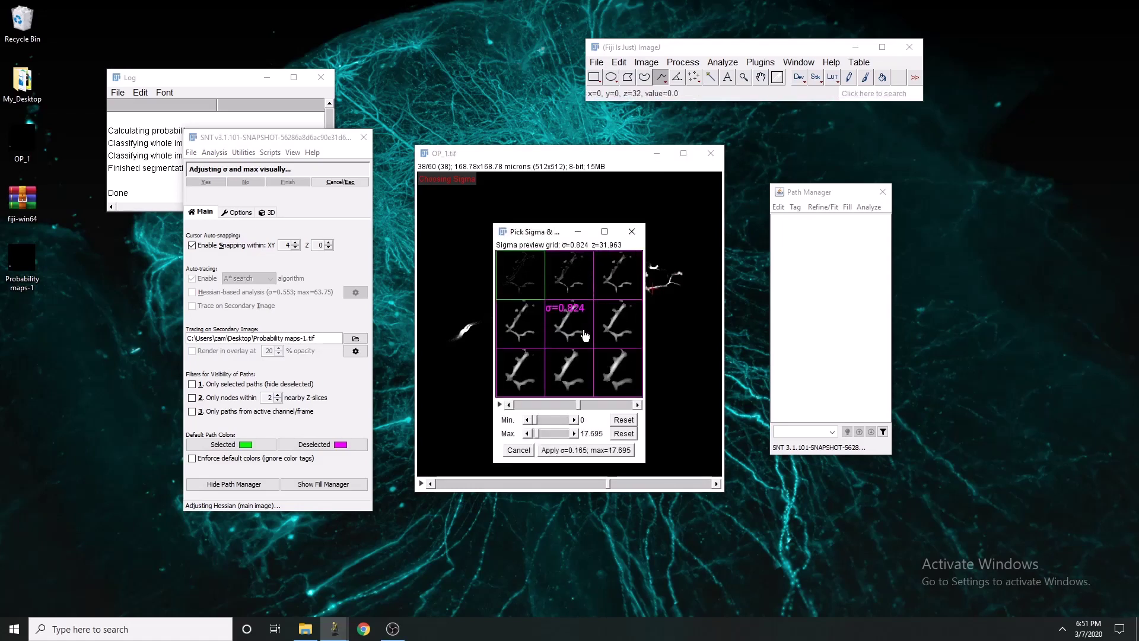
{"action": "left_click", "coordinate": [535, 329]}
{"action": "left_click", "coordinate": [587, 450]}
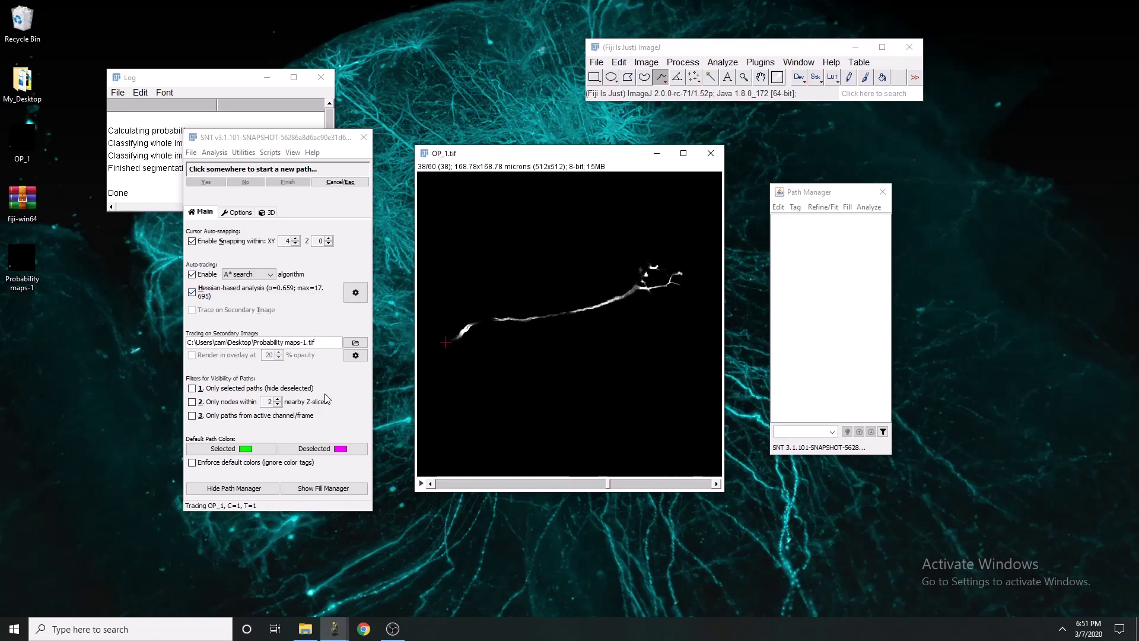
Generate a Frangi-filtered secondary image from the open stack and render it as an overlay at 63% opacity
{"action": "left_click", "coordinate": [356, 354]}
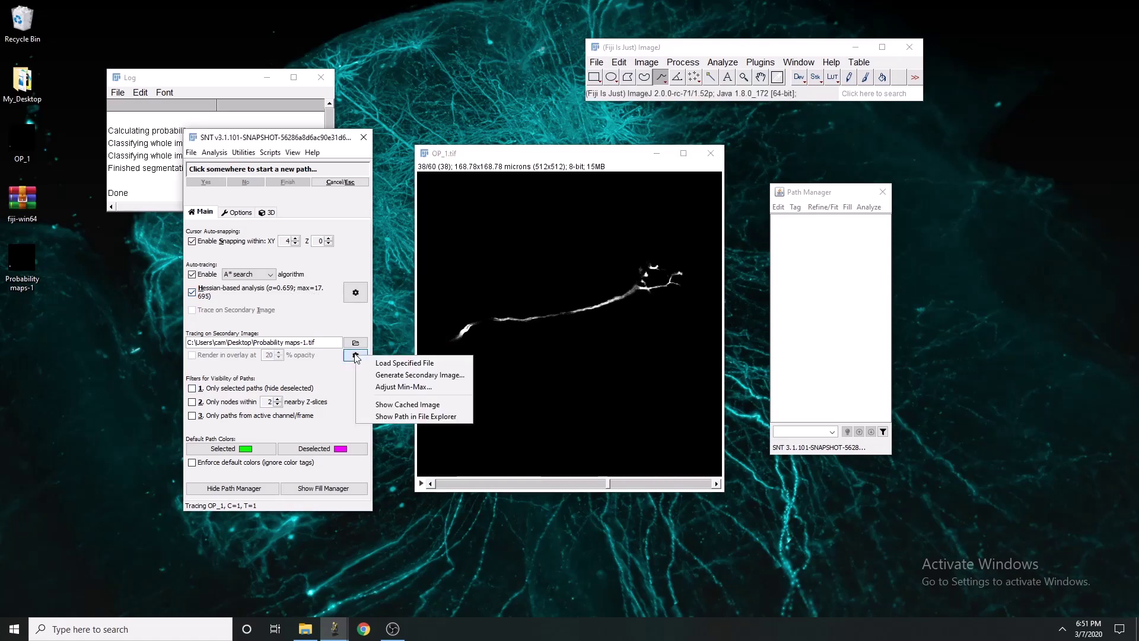
{"action": "left_click", "coordinate": [405, 377]}
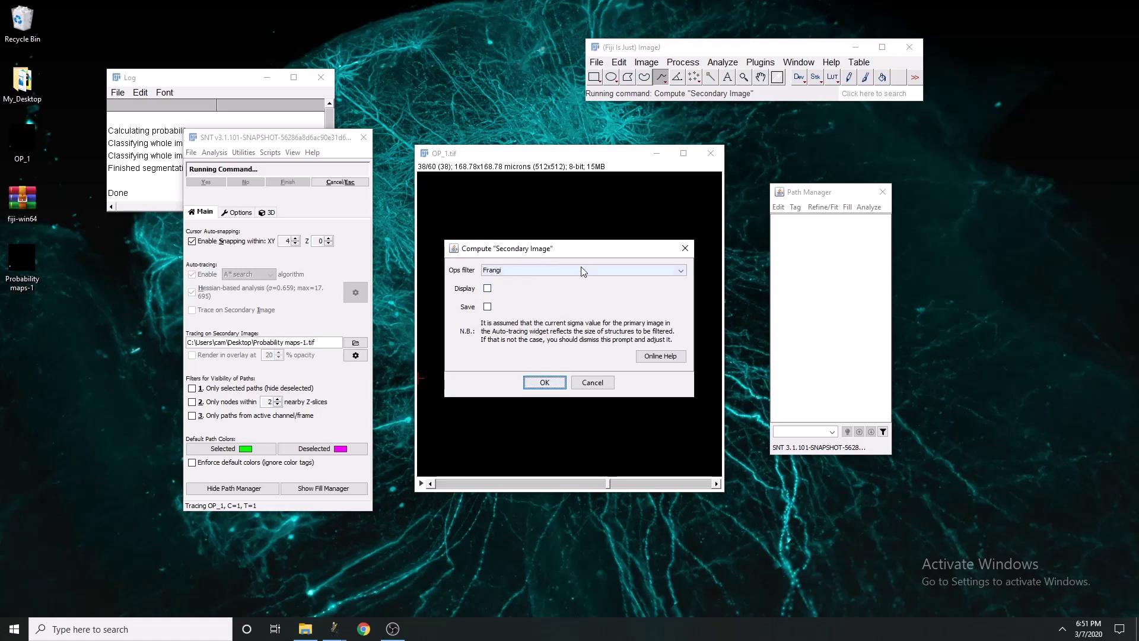
{"action": "left_click", "coordinate": [544, 382]}
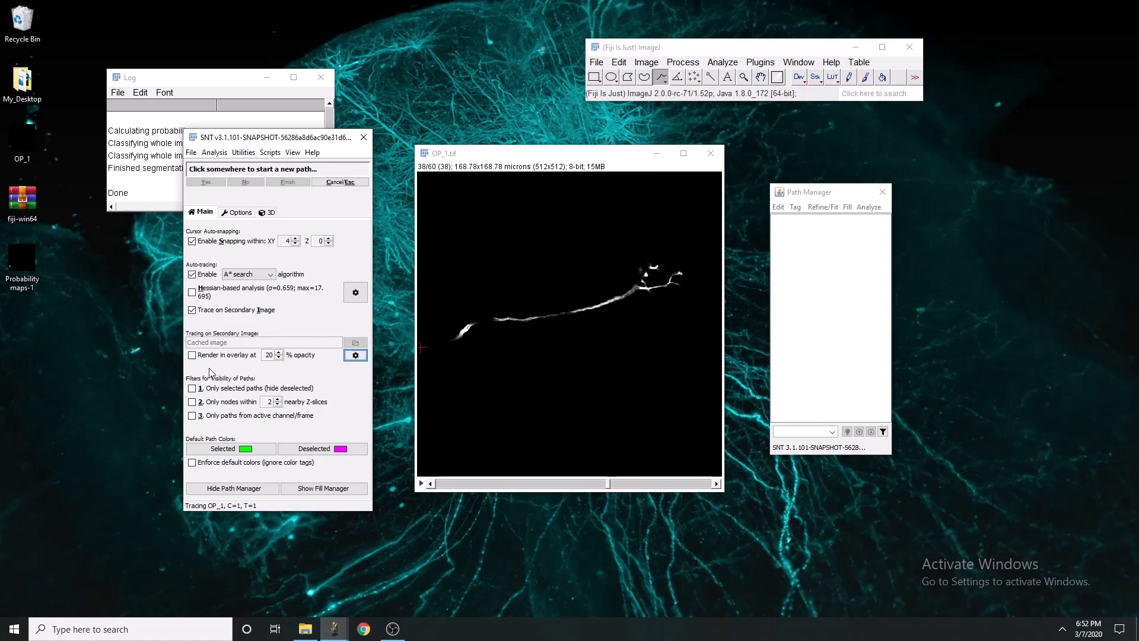
{"action": "left_click", "coordinate": [278, 352]}
{"action": "left_click", "coordinate": [211, 356]}
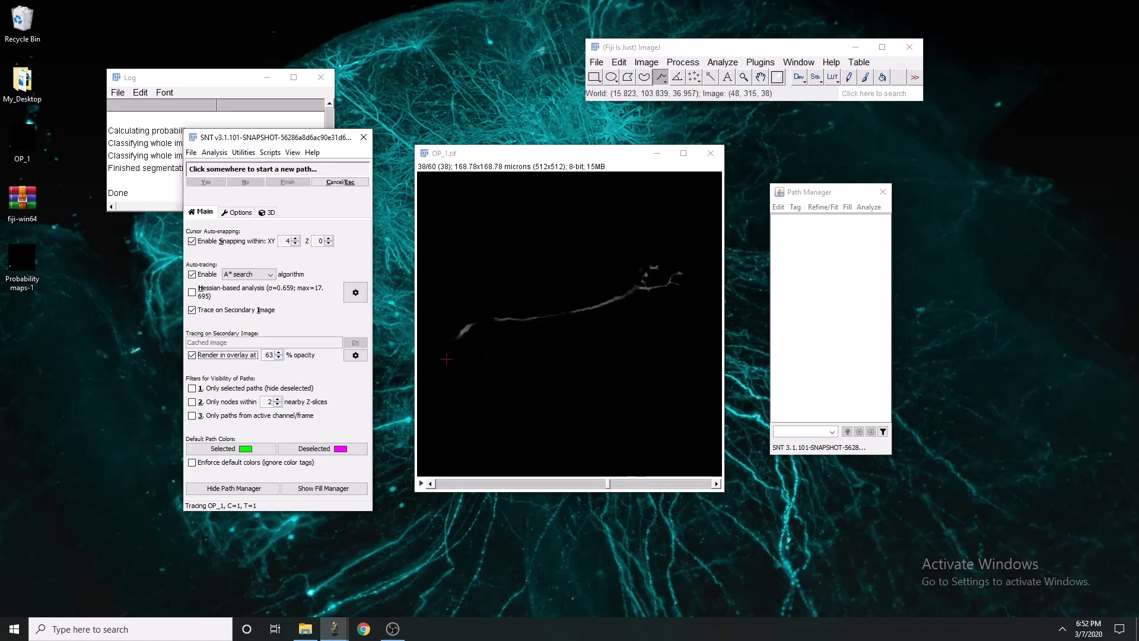
Inspect the slices of the cached Frangi-filtered stack, then close its window
{"action": "left_click", "coordinate": [356, 355]}
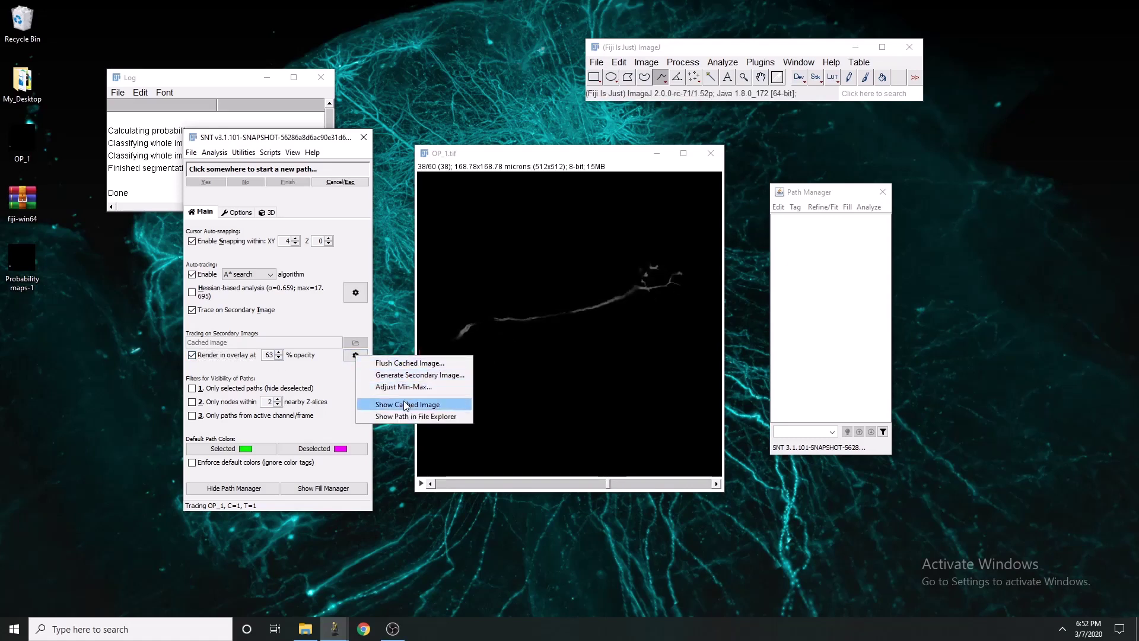
{"action": "left_click", "coordinate": [463, 402]}
{"action": "scroll", "coordinate": [437, 425], "scroll_direction": "down", "scroll_amount": 20}
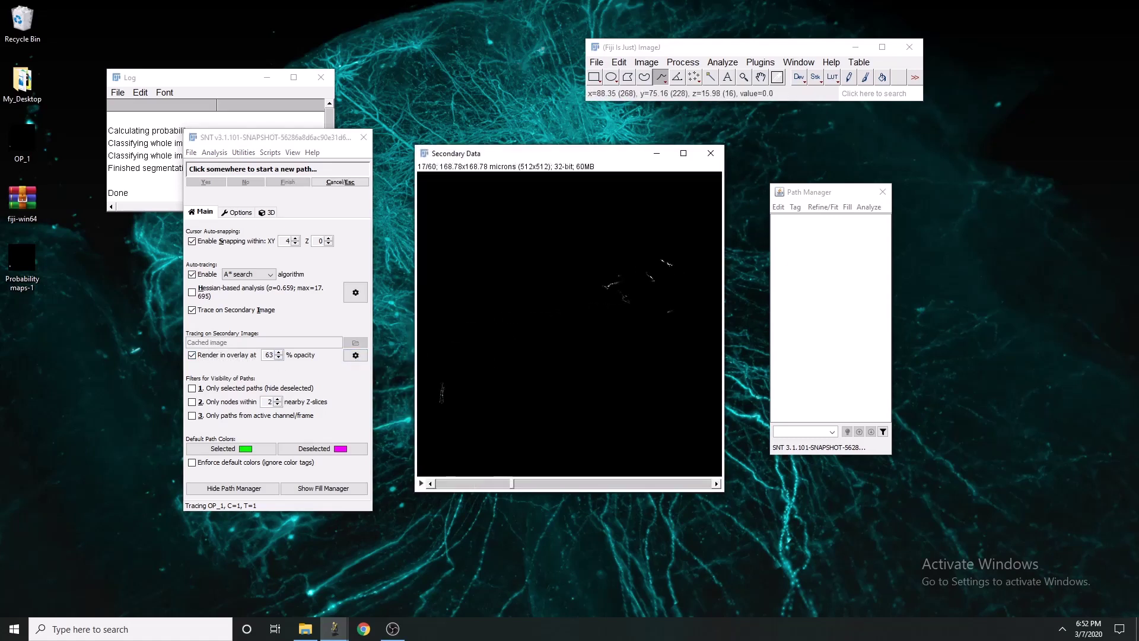
{"action": "left_click", "coordinate": [717, 156]}
Start a new path at the neuron's lower-left end, trace it up to the neurite on slice 23, and accept the segment
{"action": "scroll", "coordinate": [489, 350], "scroll_direction": "up", "scroll_amount": 1}
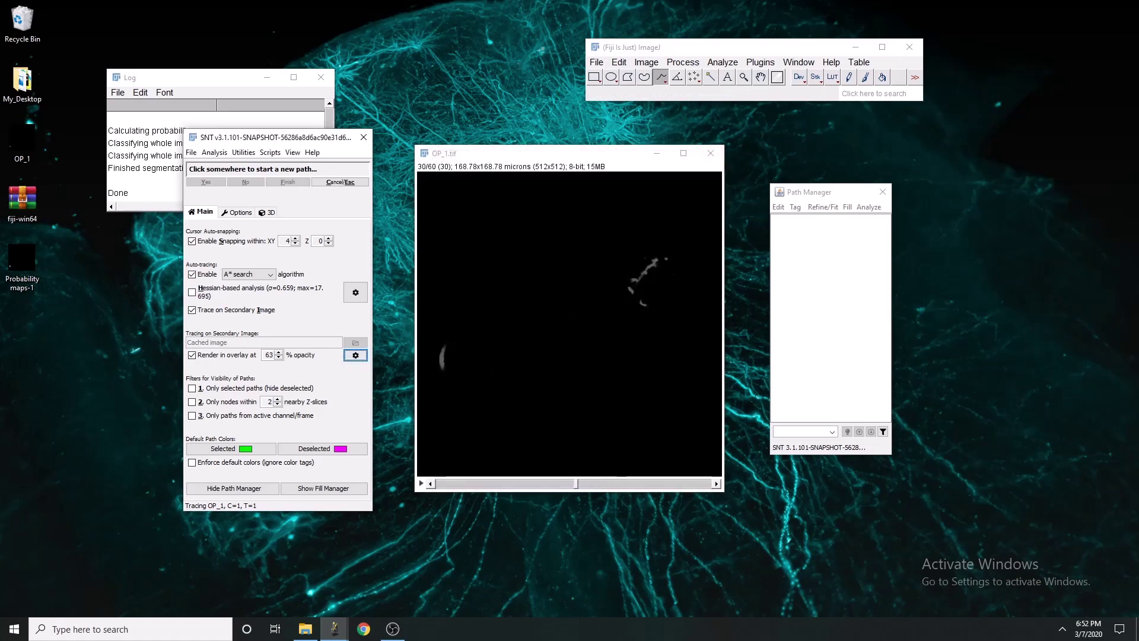
{"action": "scroll", "coordinate": [442, 380], "scroll_direction": "up", "scroll_amount": 20}
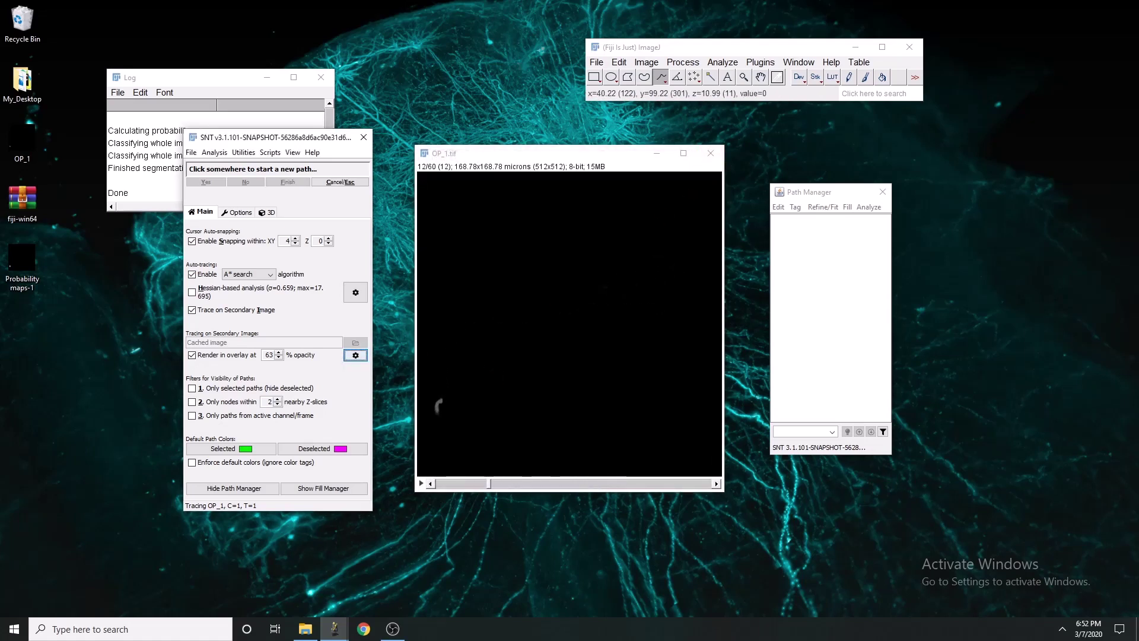
{"action": "left_click", "coordinate": [436, 426]}
{"action": "scroll", "coordinate": [442, 404], "scroll_direction": "down", "scroll_amount": 20}
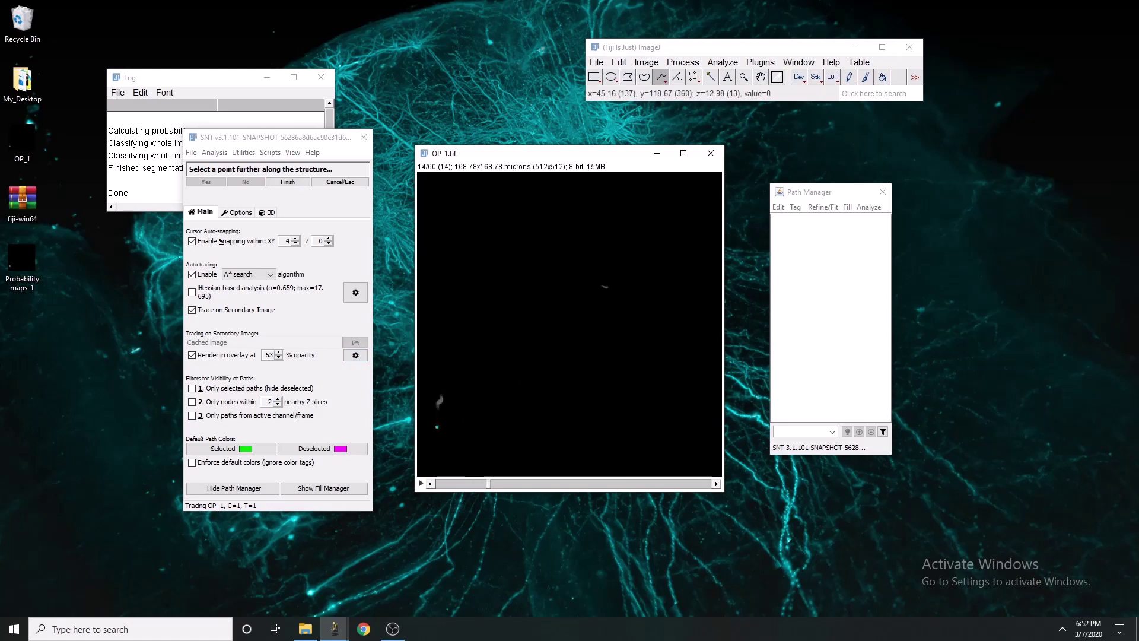
{"action": "left_click", "coordinate": [441, 377]}
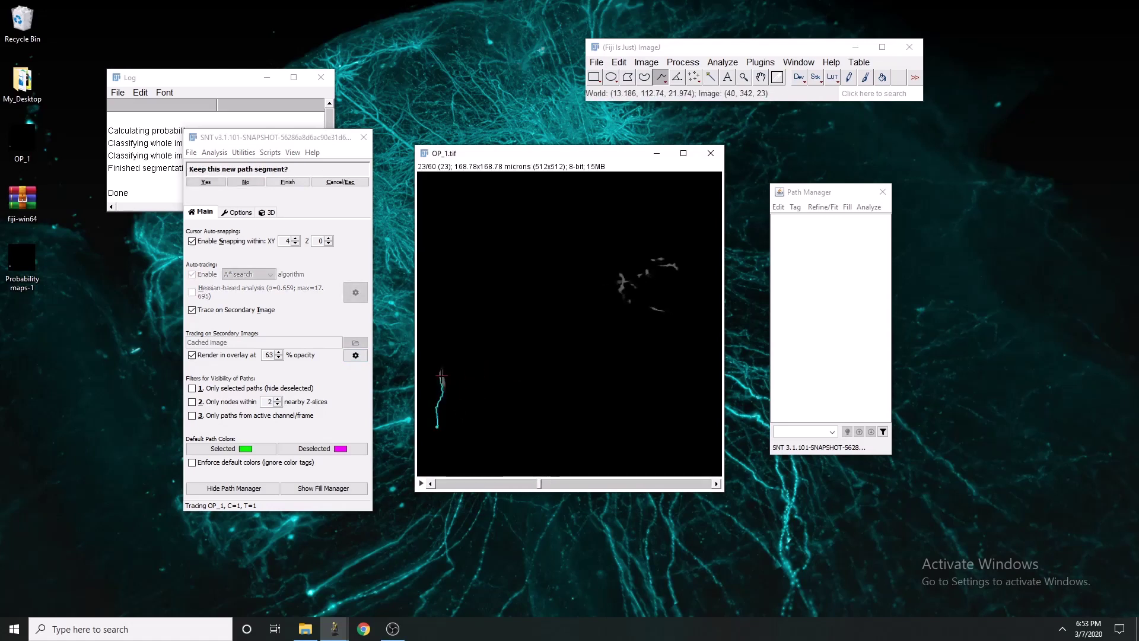
{"action": "key", "text": "y"}
Extend the path around the bend to the neurite's upper end on slice 35 and accept the segment
{"action": "scroll", "coordinate": [498, 385], "scroll_direction": "down", "scroll_amount": 4}
{"action": "scroll", "coordinate": [460, 336], "scroll_direction": "down", "scroll_amount": 8}
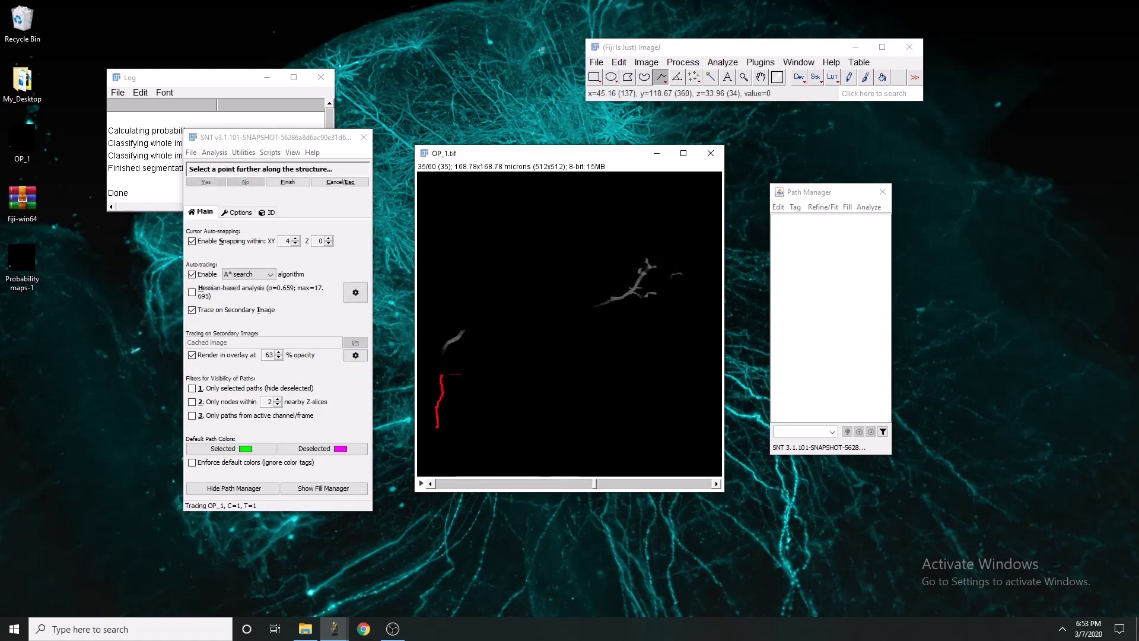
{"action": "left_click", "coordinate": [461, 336]}
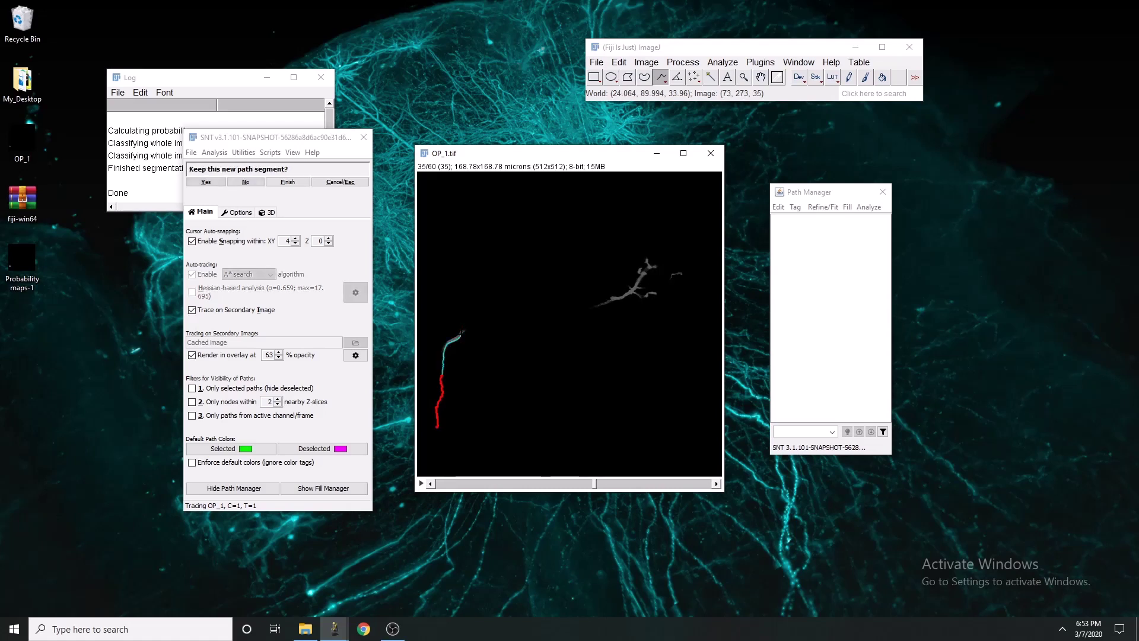
{"action": "key", "text": "y"}
{"action": "scroll", "coordinate": [460, 335], "scroll_direction": "up", "scroll_amount": 2}
{"action": "scroll", "coordinate": [461, 335], "scroll_direction": "up", "scroll_amount": 6}
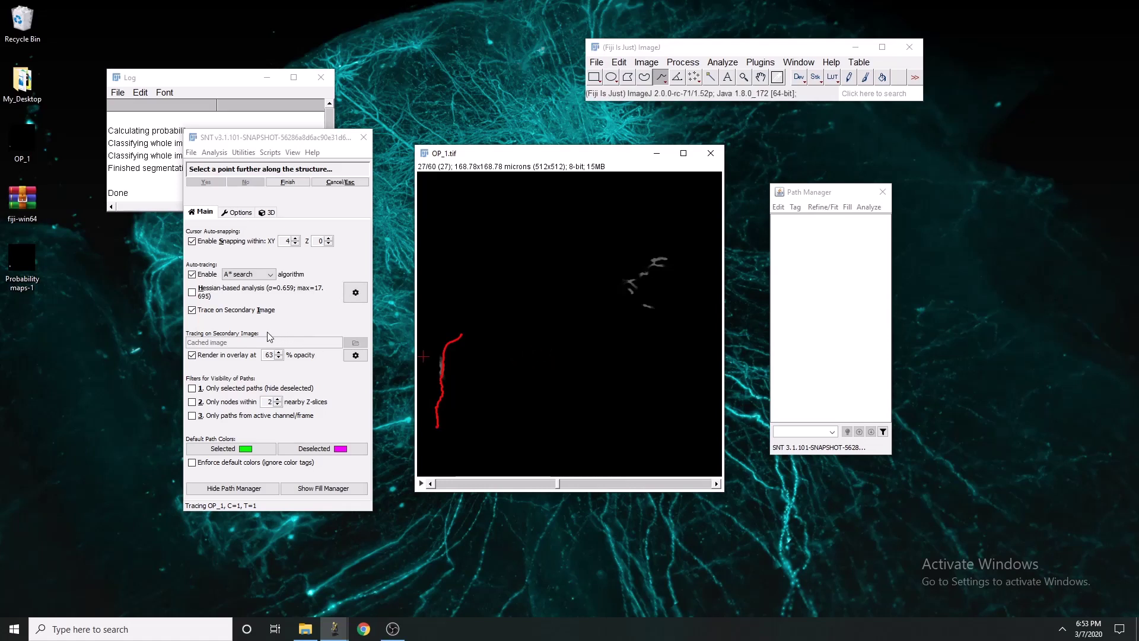
Open the online manual's Tracing on Secondary Image section, read through its options, and close the browser
{"action": "left_click", "coordinate": [297, 327]}
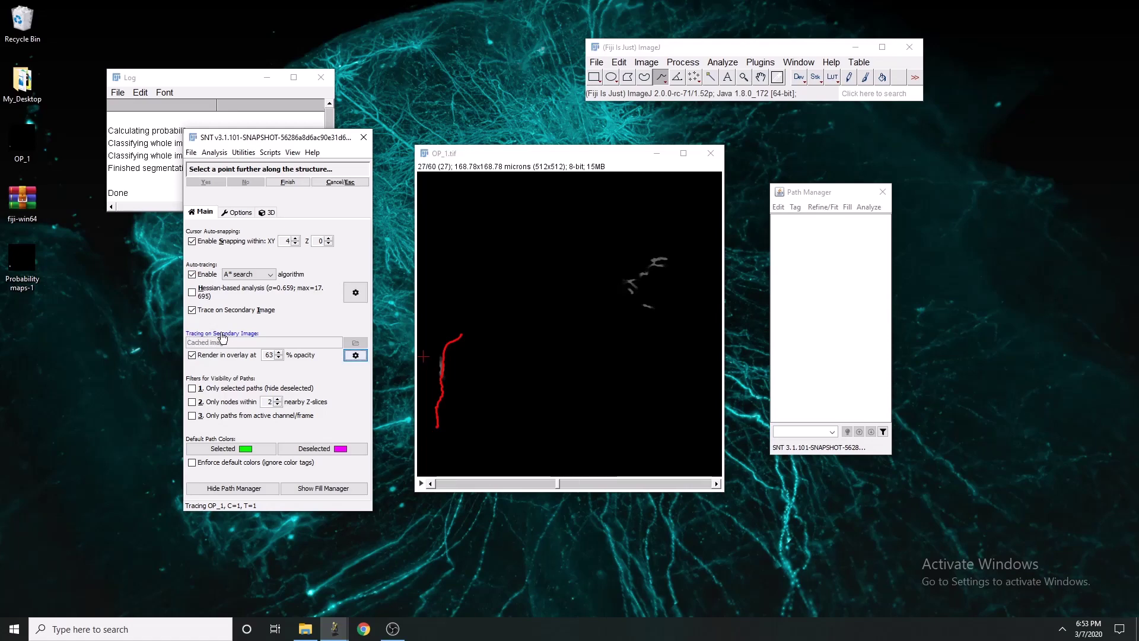
{"action": "left_click", "coordinate": [226, 334]}
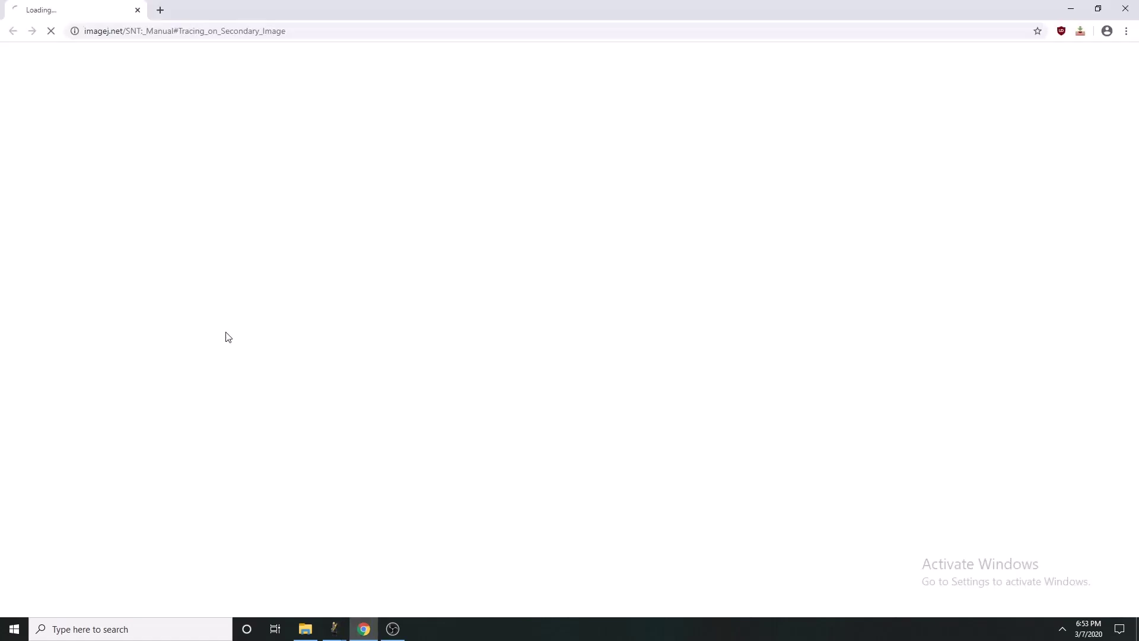
{"action": "scroll", "coordinate": [455, 266], "scroll_direction": "up", "scroll_amount": 1}
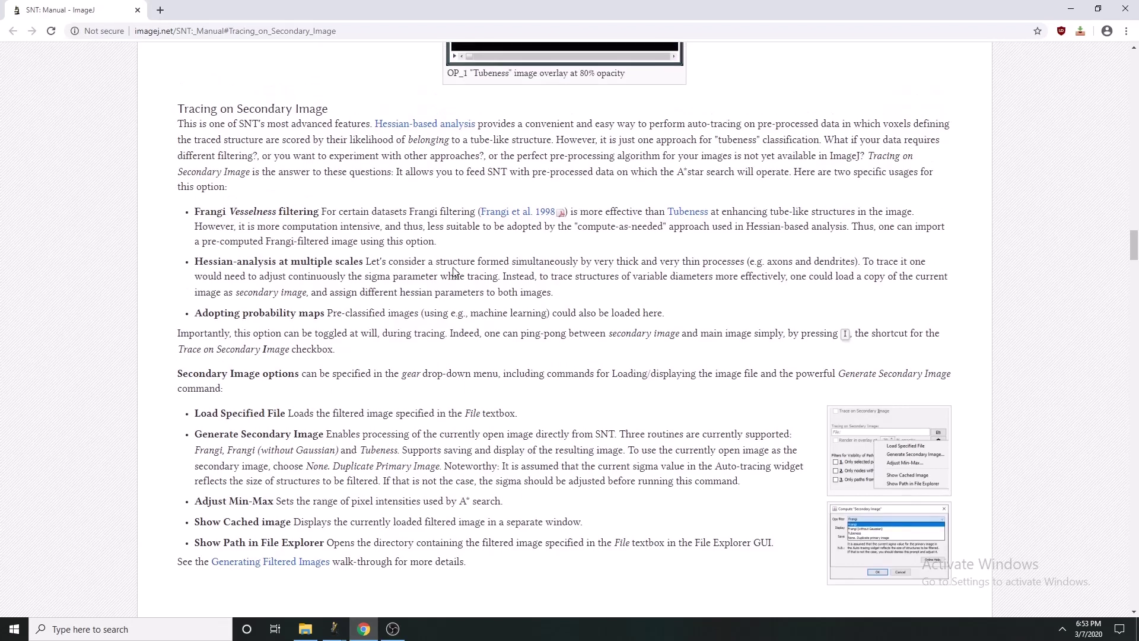
{"action": "scroll", "coordinate": [285, 112], "scroll_direction": "down", "scroll_amount": 1}
{"action": "scroll", "coordinate": [272, 140], "scroll_direction": "up", "scroll_amount": 1}
{"action": "scroll", "coordinate": [302, 109], "scroll_direction": "down", "scroll_amount": 1}
{"action": "scroll", "coordinate": [379, 105], "scroll_direction": "up", "scroll_amount": 1}
{"action": "left_click", "coordinate": [1126, 9]}
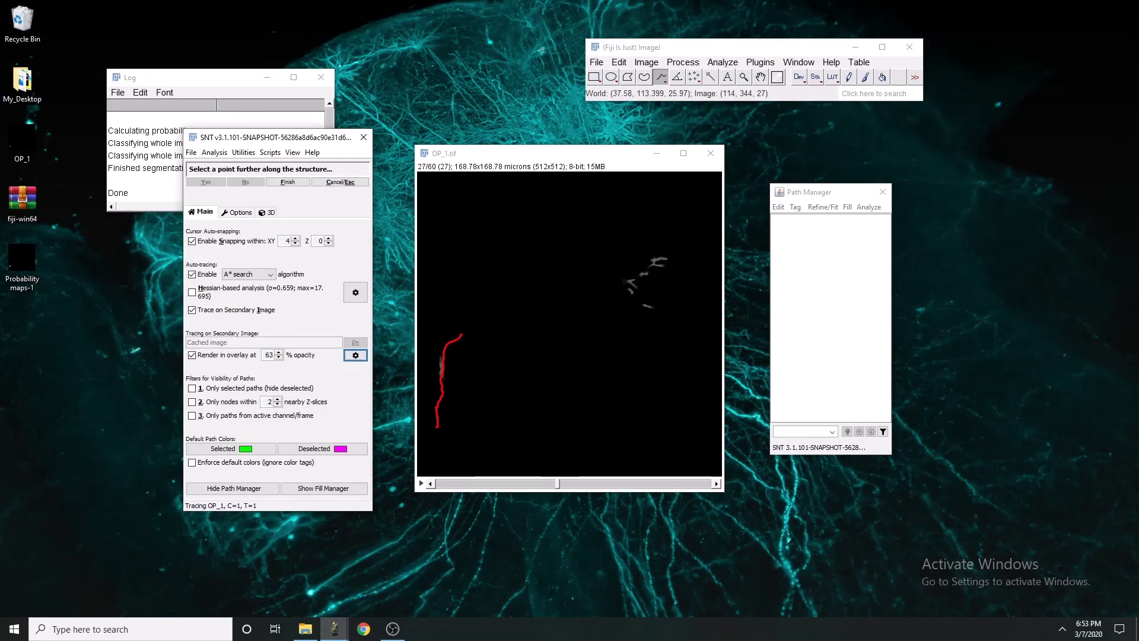